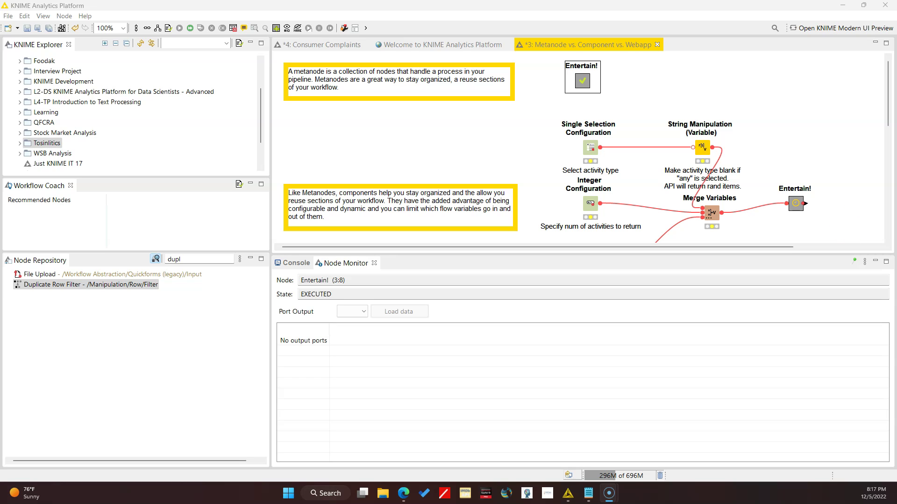
Step: Maximize the Bored API docs in Edge, scroll back to the top, then minimize Edge
{"action": "key", "text": "alt+Tab"}
{"action": "left_click_drag", "start_coordinate": [399, 124], "coordinate": [545, 14]}
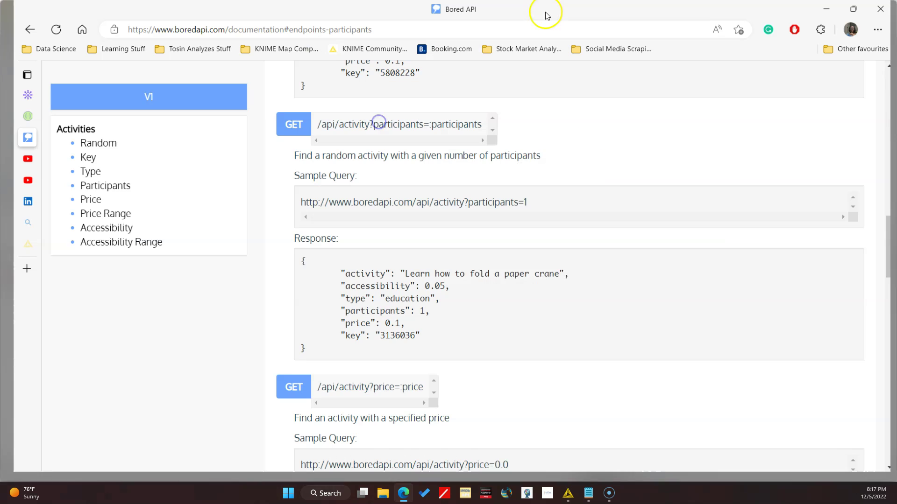
{"action": "scroll", "coordinate": [644, 232], "scroll_direction": "up", "scroll_amount": 20}
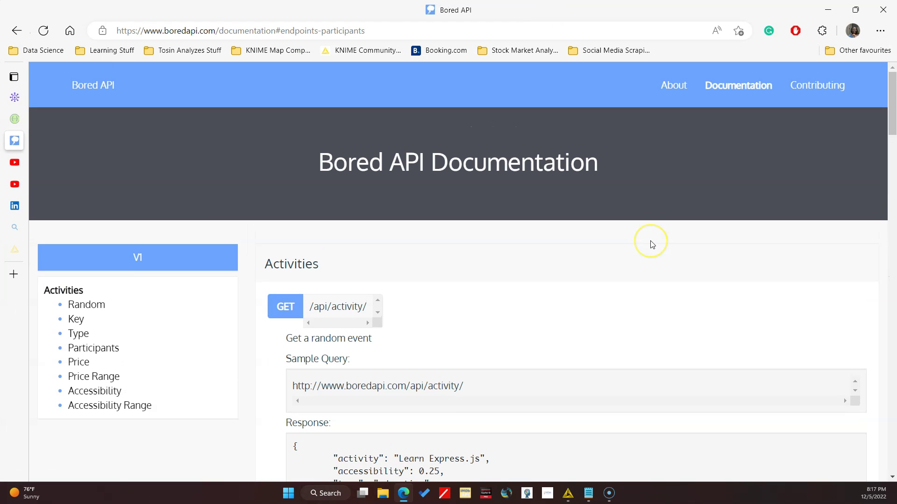
{"action": "left_click", "coordinate": [312, 51]}
{"action": "left_click", "coordinate": [828, 9]}
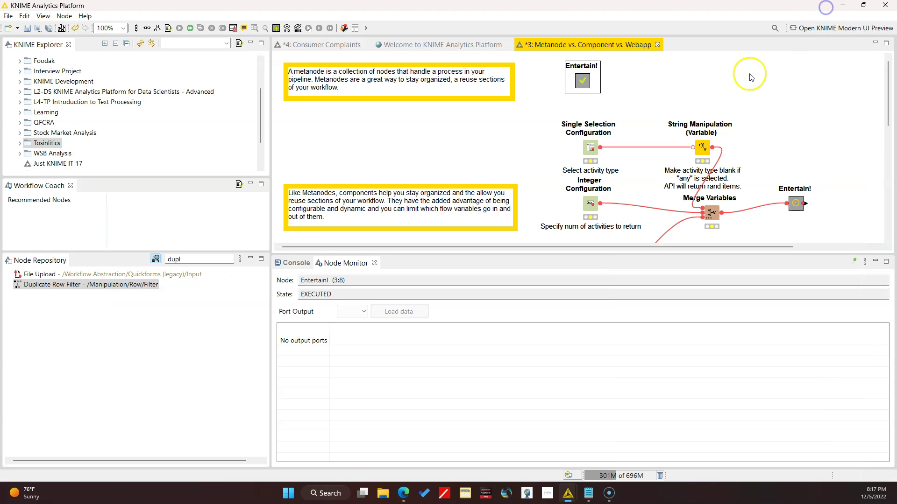
{"action": "double_click", "coordinate": [582, 79], "text": "ctrl"}
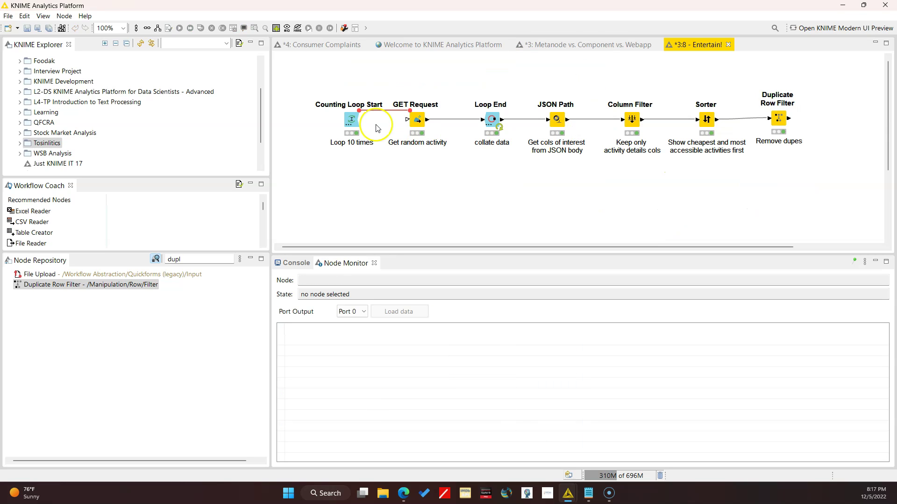
{"action": "left_click", "coordinate": [421, 125]}
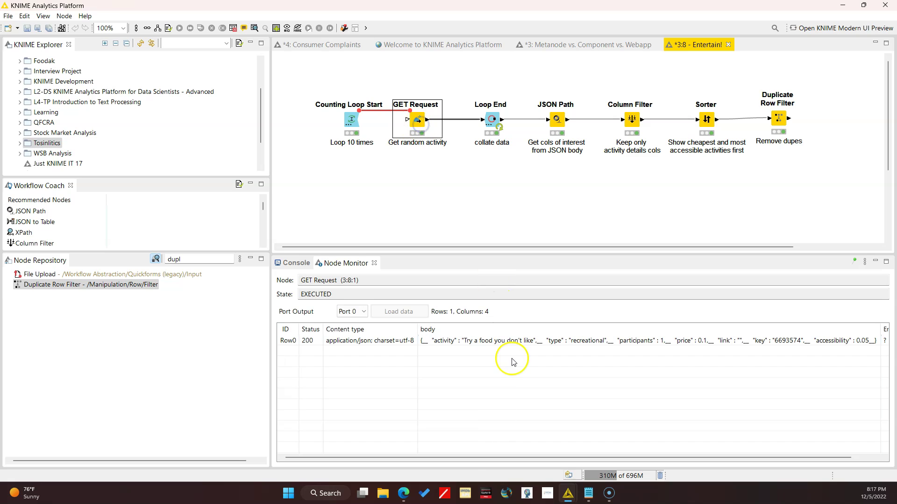
{"action": "double_click", "coordinate": [354, 126]}
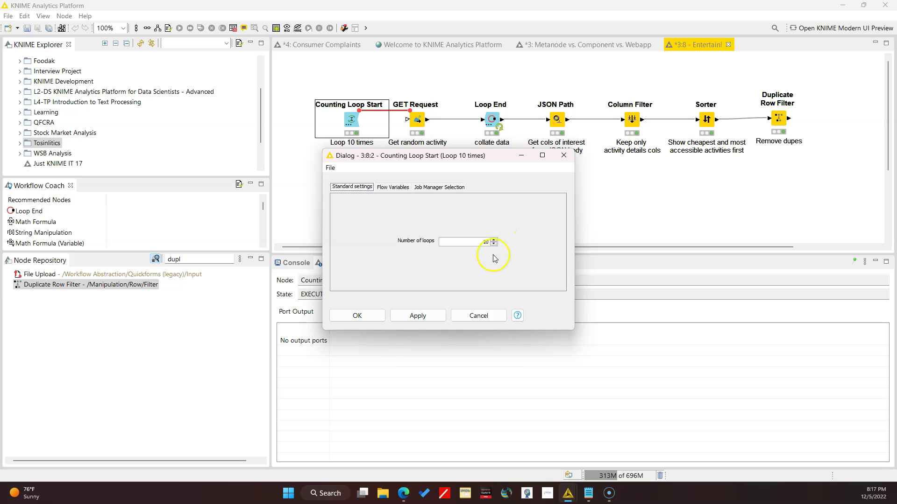
{"action": "left_click", "coordinate": [482, 316]}
{"action": "left_click", "coordinate": [490, 123]}
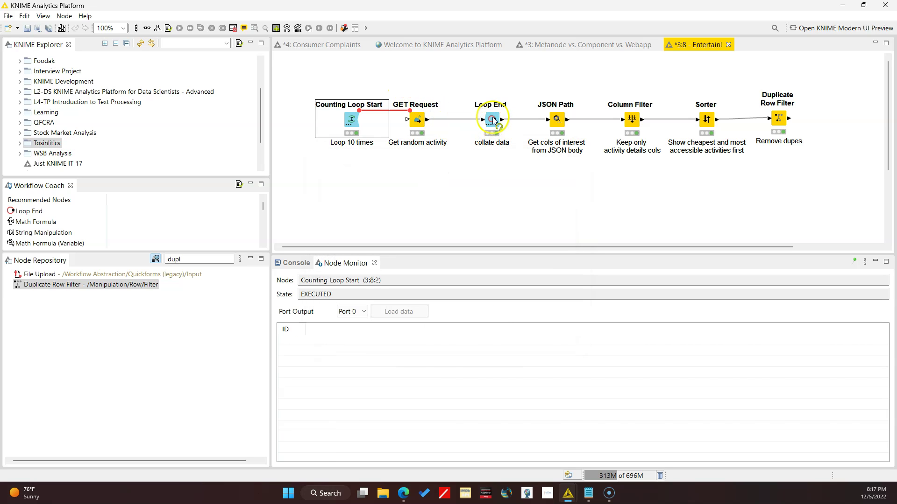
{"action": "left_click", "coordinate": [557, 120]}
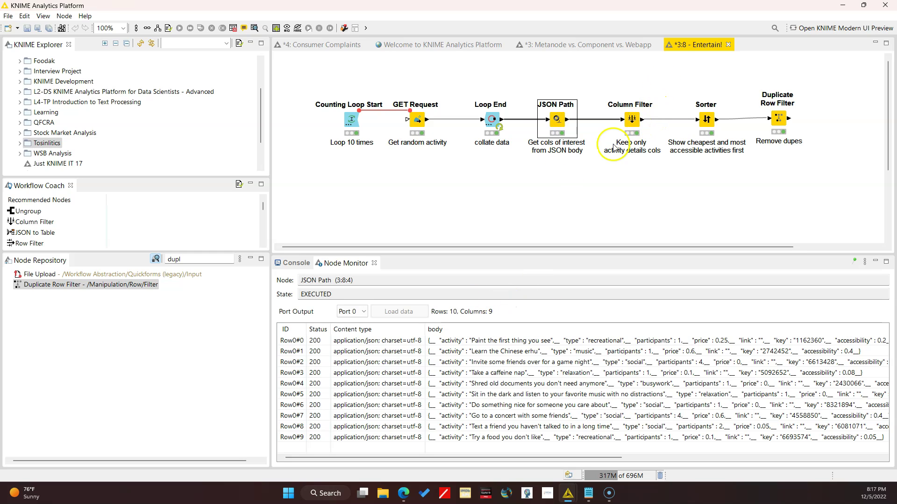
{"action": "double_click", "coordinate": [559, 120]}
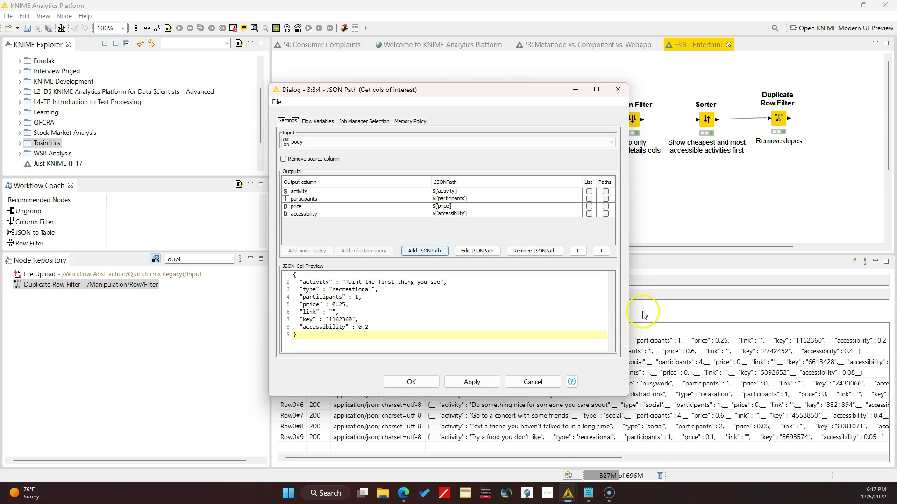
{"action": "left_click", "coordinate": [544, 382]}
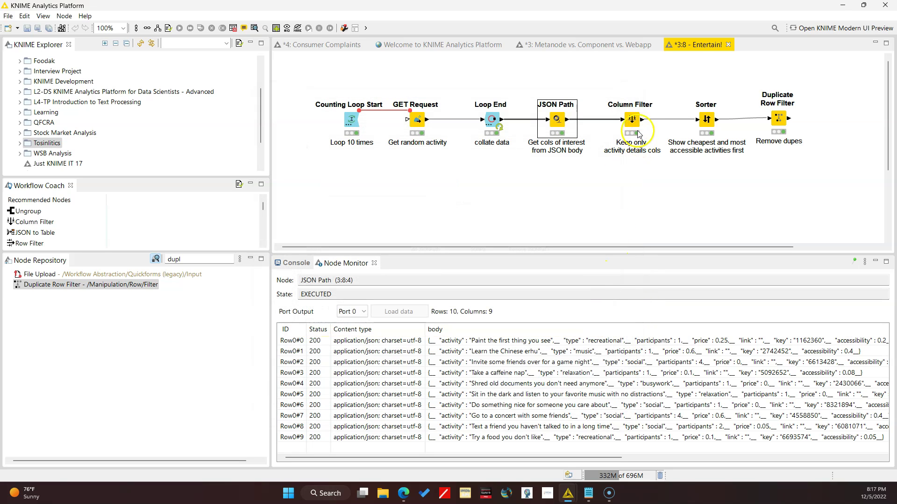
{"action": "left_click", "coordinate": [707, 121]}
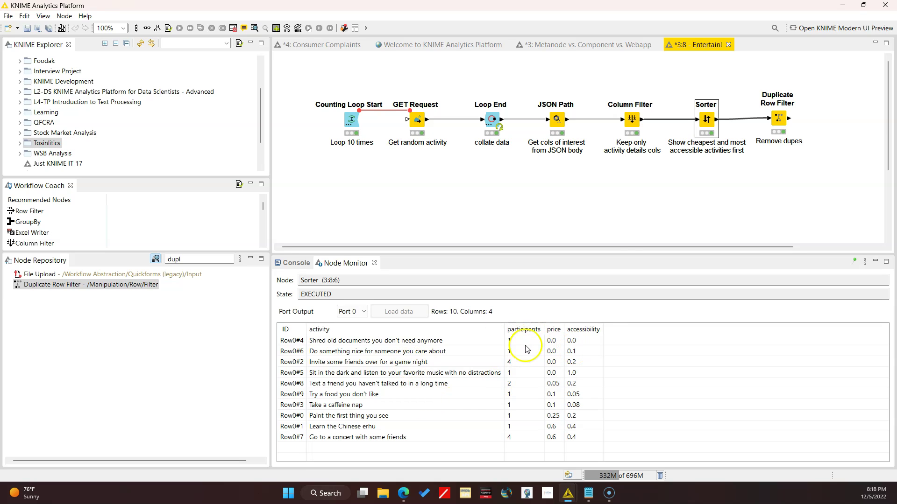
{"action": "left_click", "coordinate": [780, 121]}
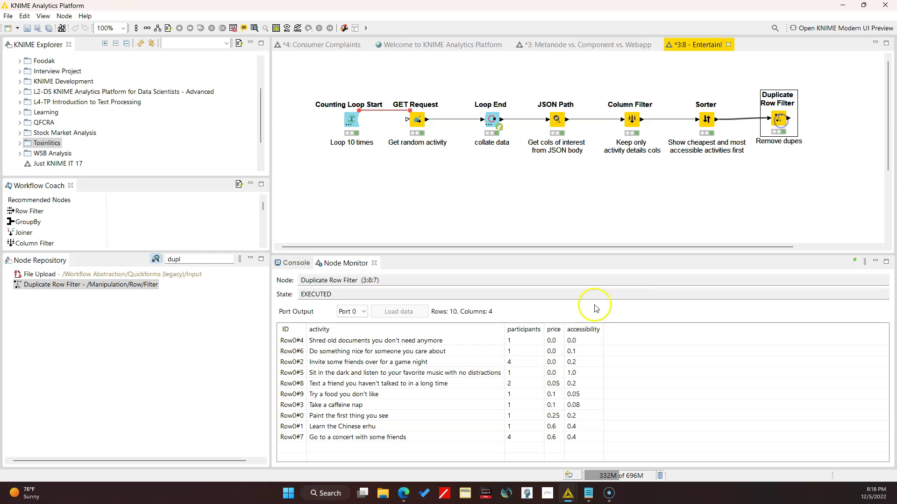
{"action": "left_click", "coordinate": [728, 45]}
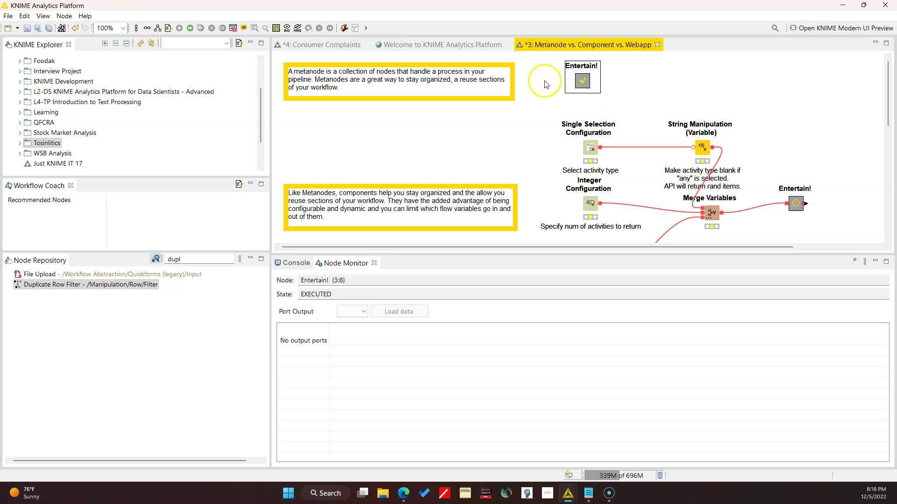
{"action": "left_click", "coordinate": [615, 77]}
{"action": "double_click", "coordinate": [584, 81]}
{"action": "left_click", "coordinate": [328, 45]}
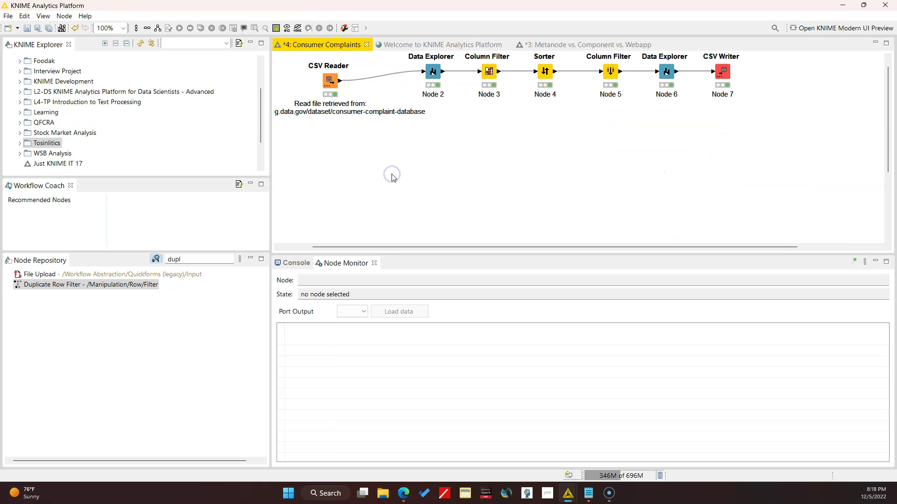
{"action": "key", "text": "ctrl+v"}
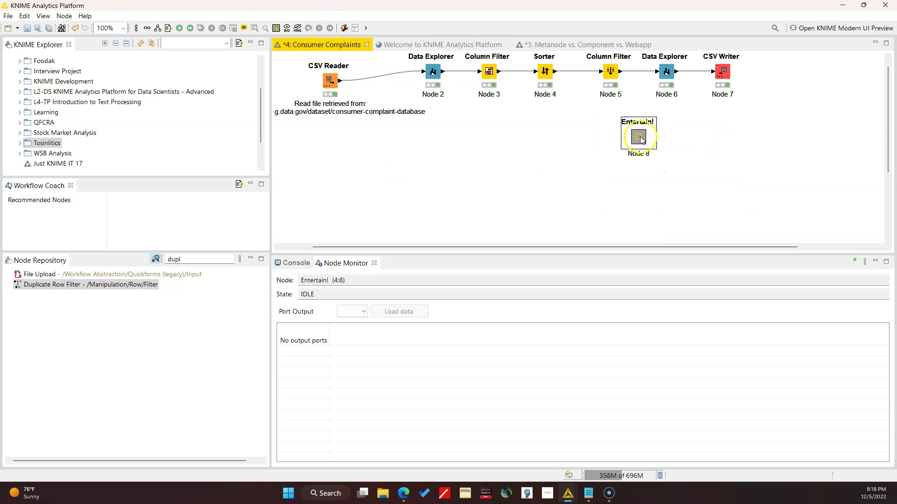
{"action": "key", "text": "Delete"}
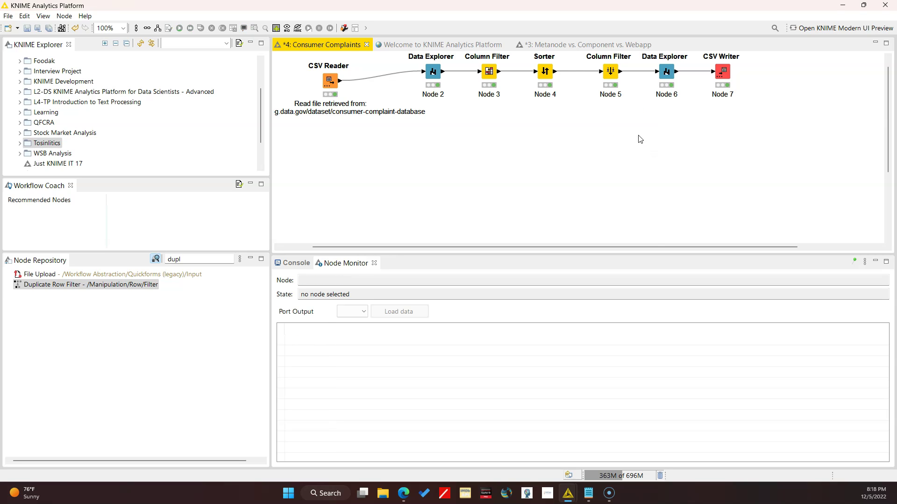
{"action": "left_click", "coordinate": [581, 45]}
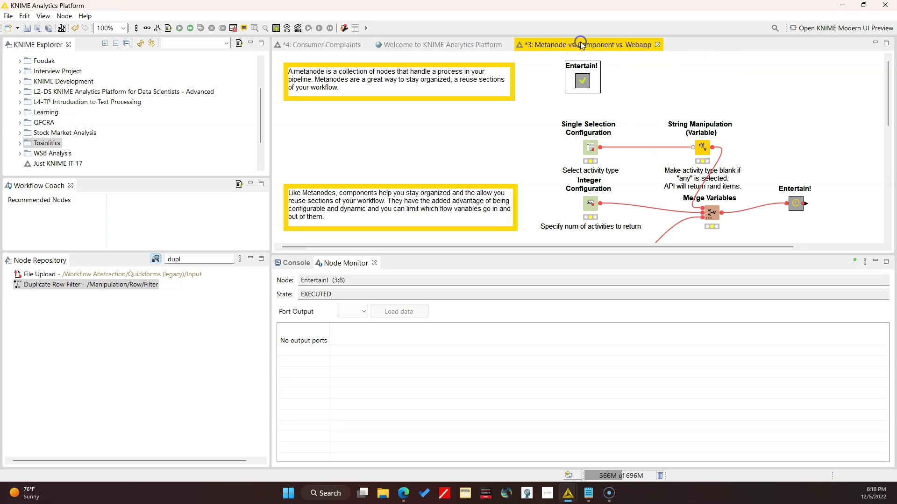
Step: Reconfigure the Entertain! metanode to add a Table output port
{"action": "right_click", "coordinate": [584, 82]}
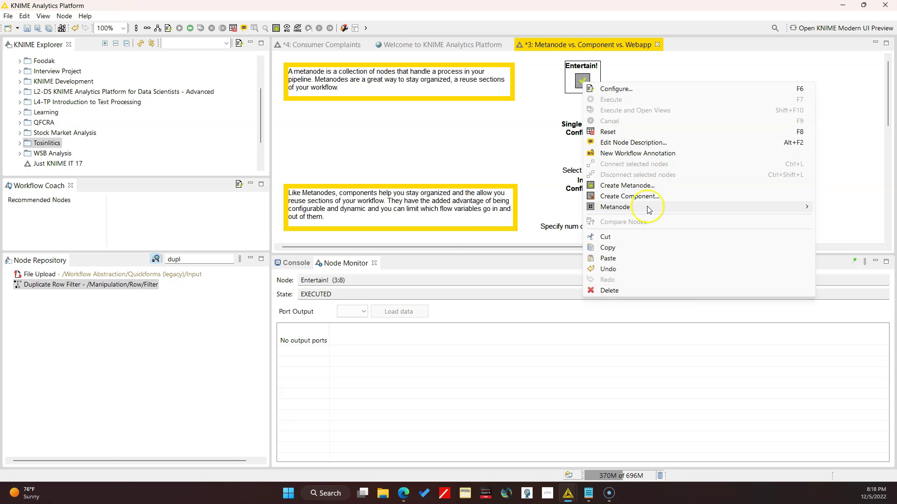
{"action": "mouse_move", "coordinate": [648, 209]}
{"action": "left_click", "coordinate": [538, 229]}
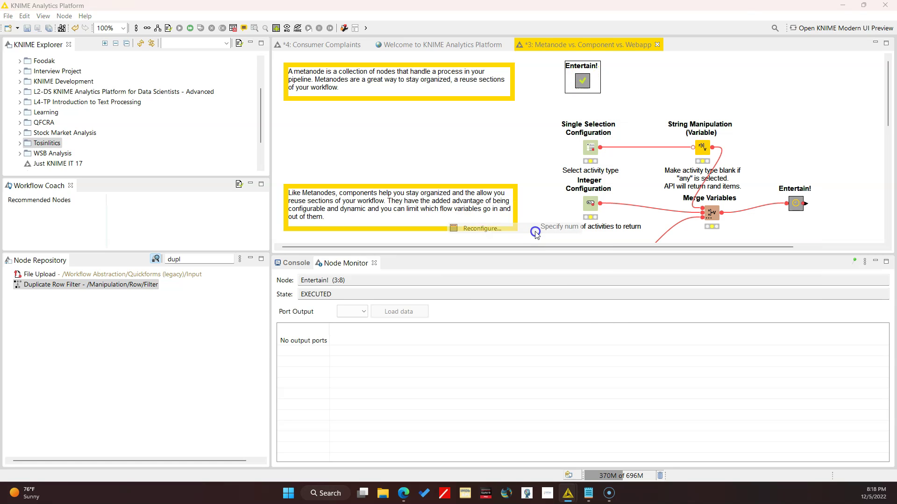
{"action": "left_click", "coordinate": [588, 194]}
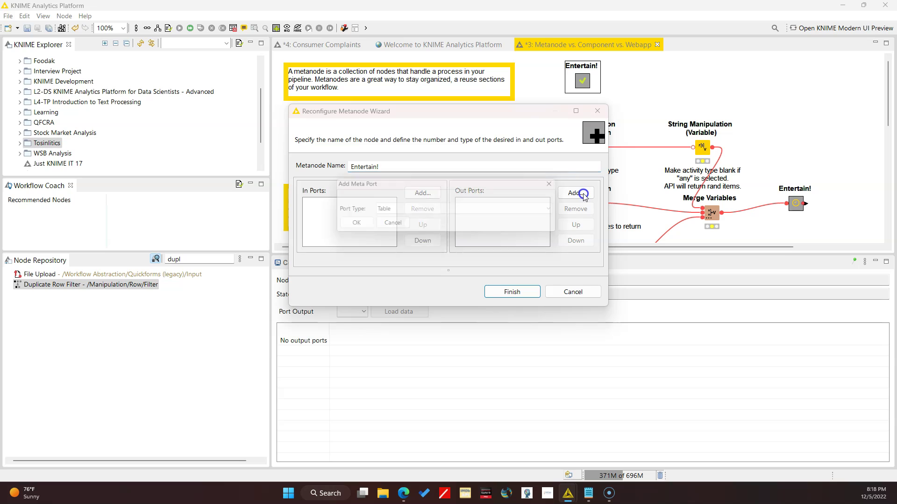
{"action": "left_click", "coordinate": [353, 226]}
{"action": "left_click", "coordinate": [495, 204]}
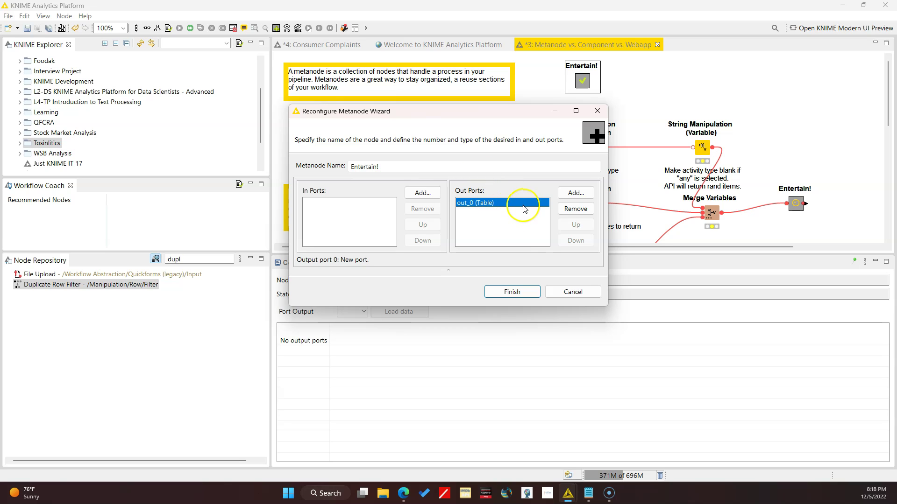
{"action": "left_click", "coordinate": [525, 299]}
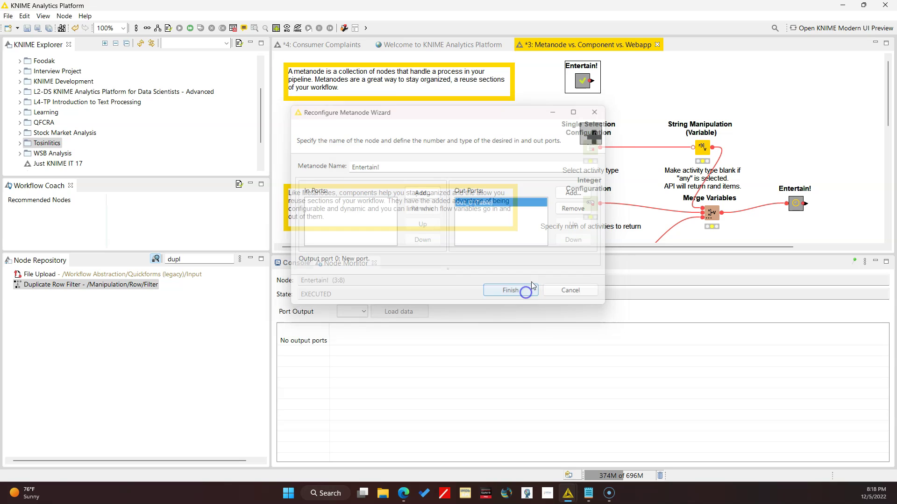
Step: Inside Entertain!, connect Duplicate Row Filter to the metanode output and return to the workflow
{"action": "double_click", "coordinate": [584, 78]}
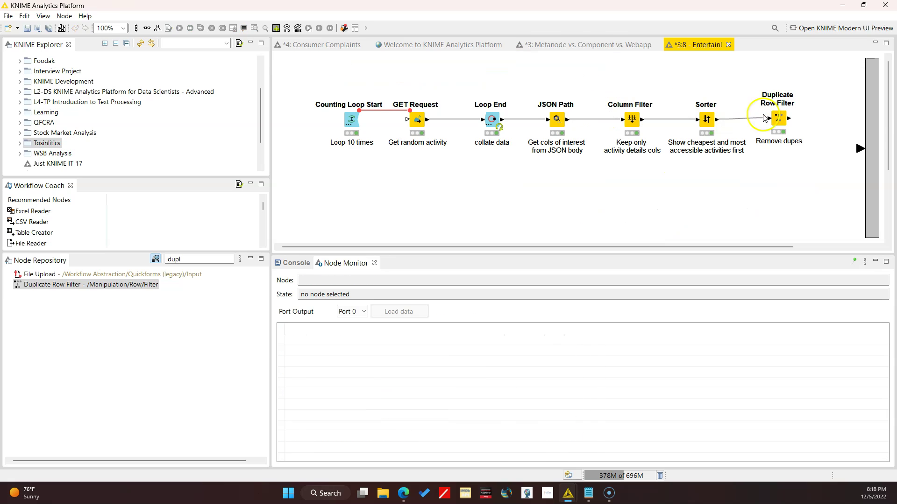
{"action": "left_click", "coordinate": [779, 119]}
{"action": "left_click_drag", "start_coordinate": [790, 120], "coordinate": [860, 150]}
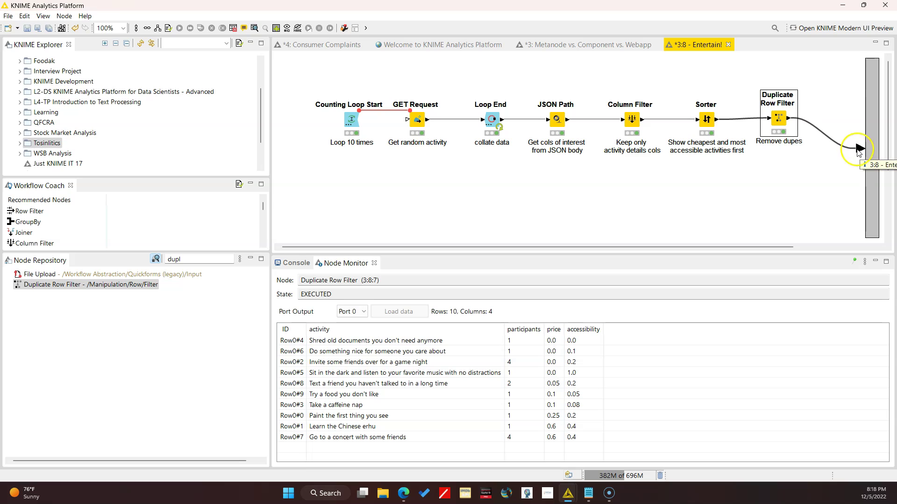
{"action": "left_click", "coordinate": [728, 45]}
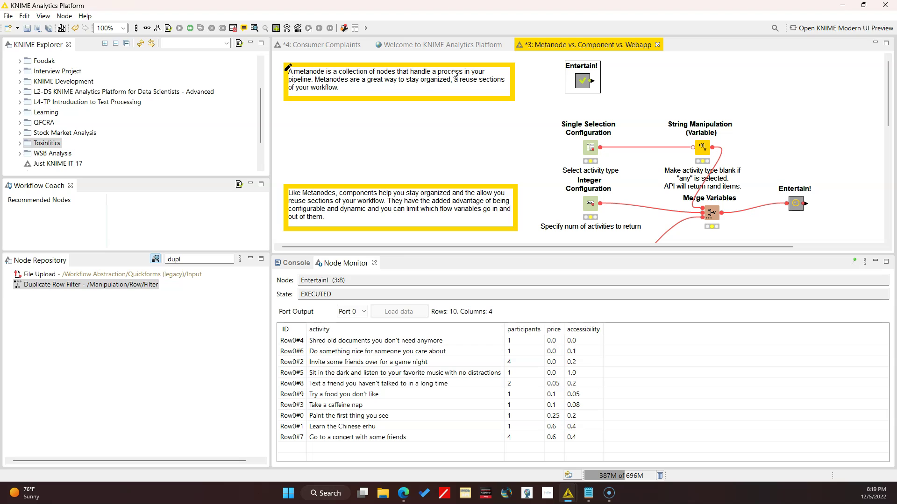
{"action": "scroll", "coordinate": [565, 154], "scroll_direction": "down", "scroll_amount": 1}
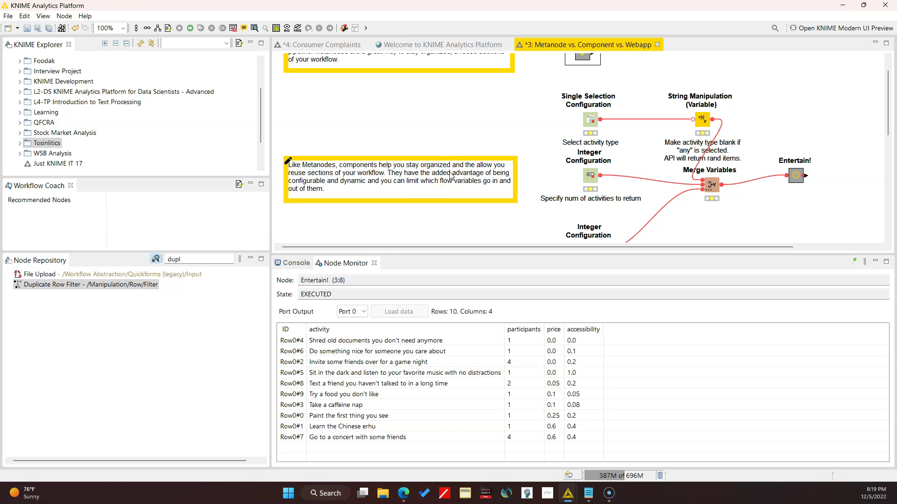
{"action": "left_click", "coordinate": [609, 162]}
{"action": "scroll", "coordinate": [817, 186], "scroll_direction": "down", "scroll_amount": 1}
{"action": "left_click", "coordinate": [731, 186]}
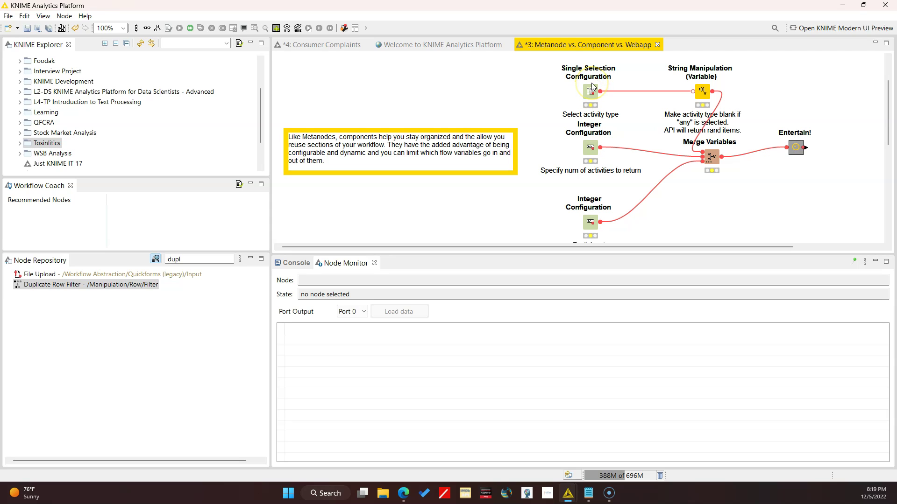
{"action": "left_click", "coordinate": [591, 148]}
{"action": "left_click", "coordinate": [602, 119]}
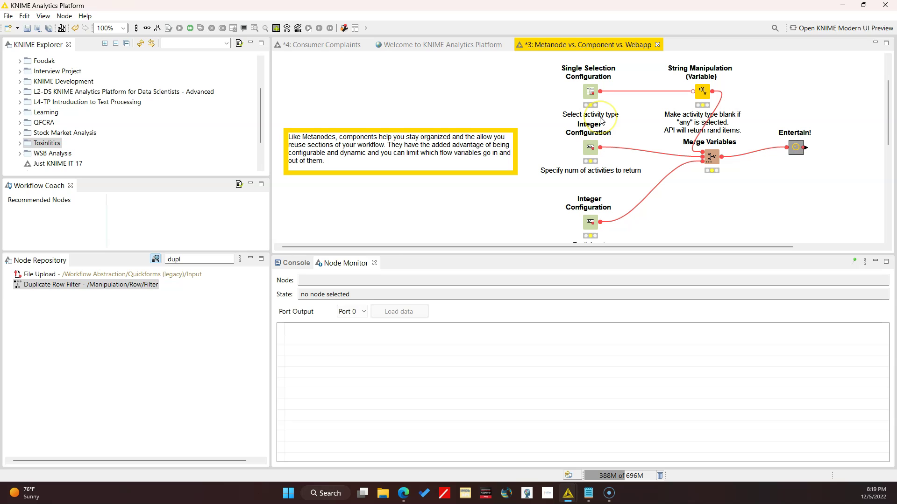
{"action": "left_click", "coordinate": [583, 172]}
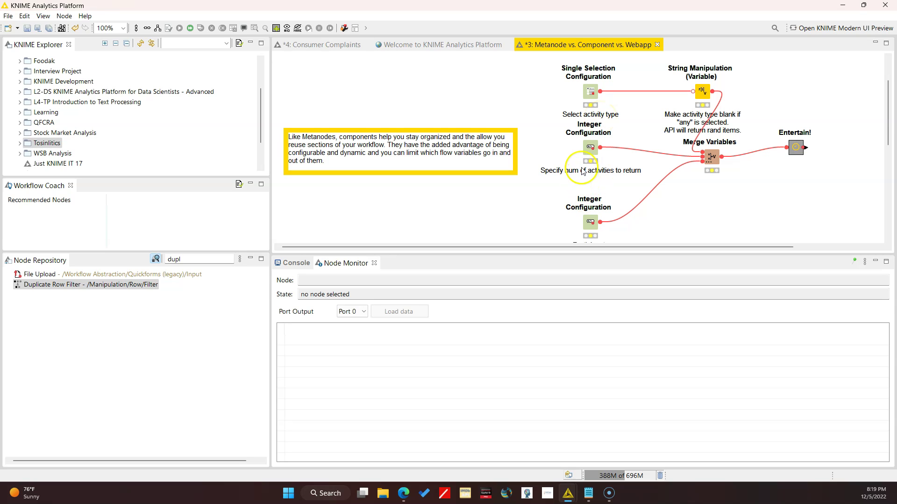
{"action": "scroll", "coordinate": [584, 168], "scroll_direction": "down", "scroll_amount": 1}
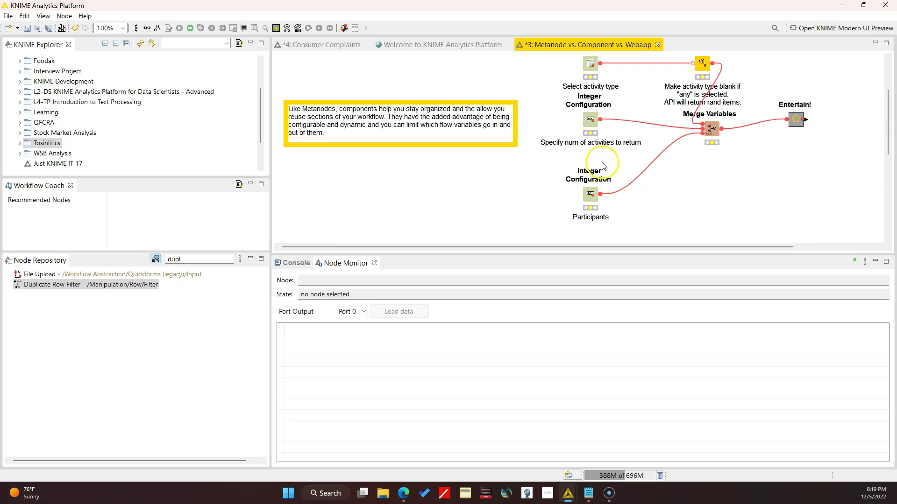
{"action": "double_click", "coordinate": [589, 122]}
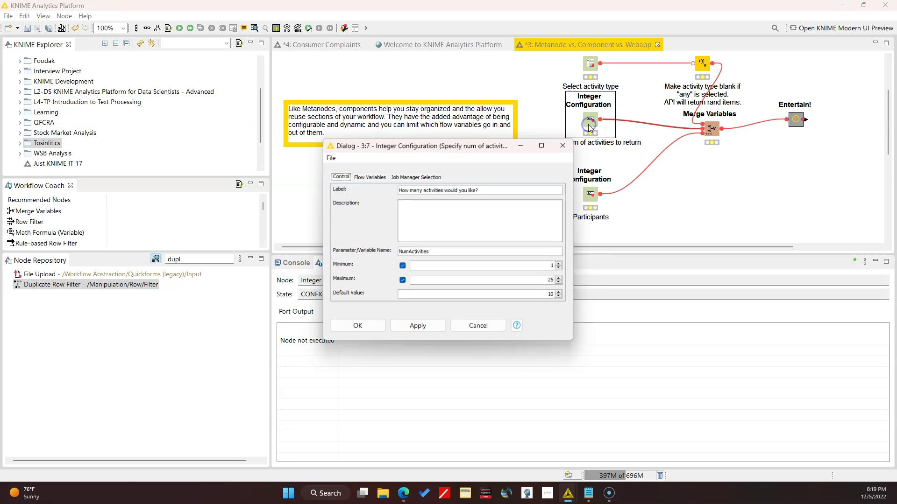
{"action": "left_click", "coordinate": [464, 328]}
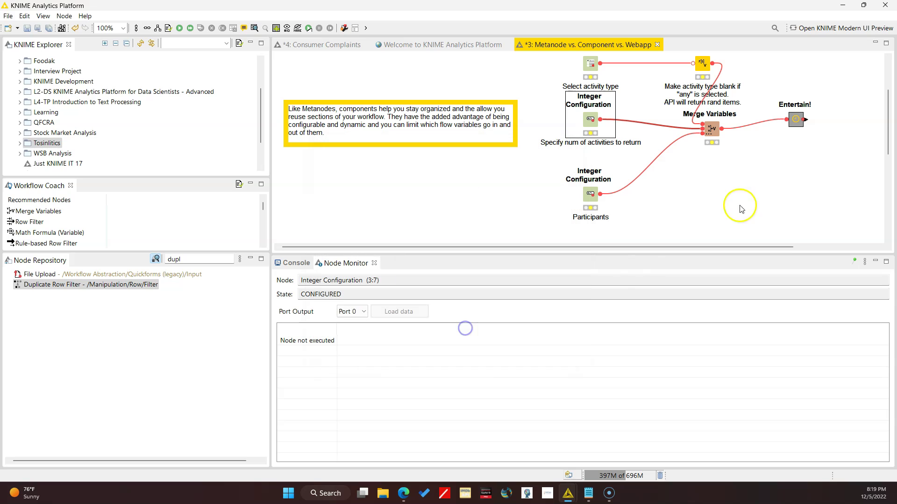
{"action": "left_click", "coordinate": [704, 162]}
{"action": "left_click", "coordinate": [710, 129]}
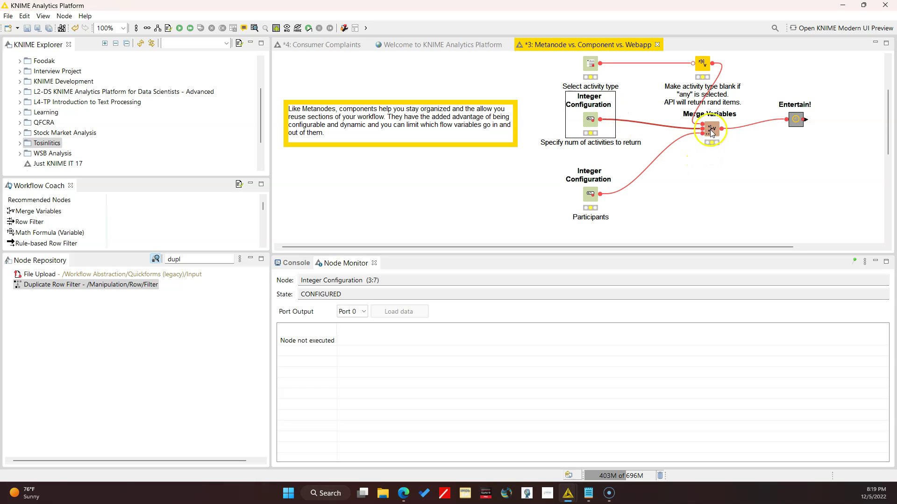
{"action": "right_click", "coordinate": [711, 129]}
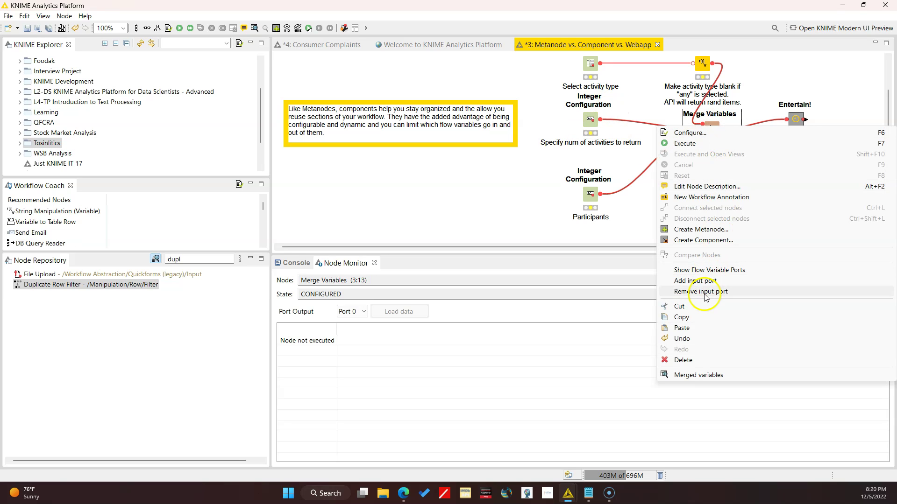
{"action": "left_click", "coordinate": [712, 282]}
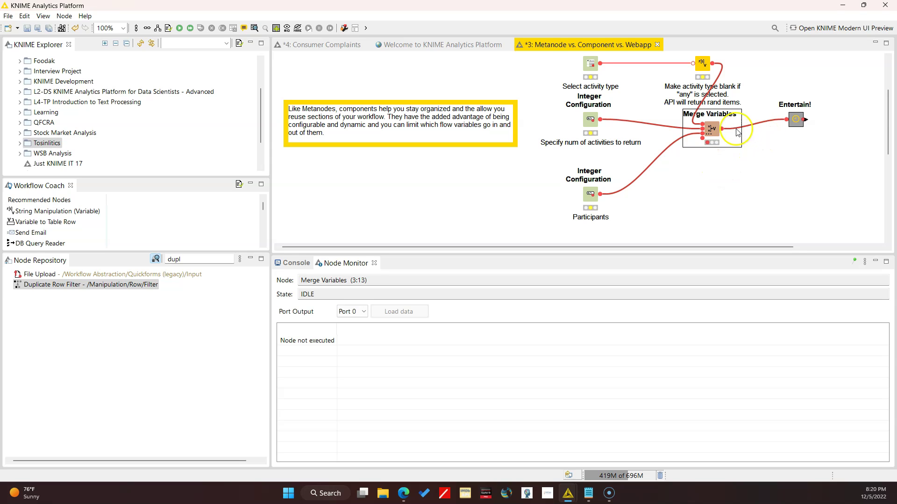
{"action": "right_click", "coordinate": [714, 131]}
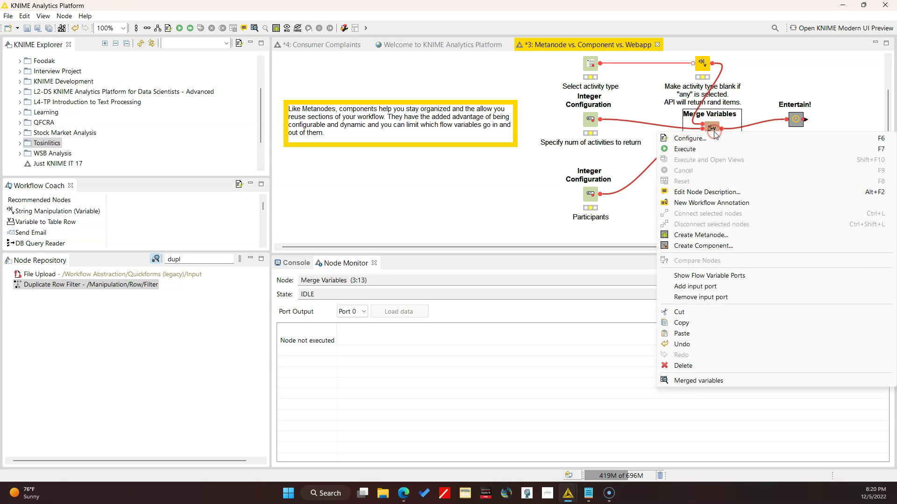
{"action": "left_click", "coordinate": [710, 299]}
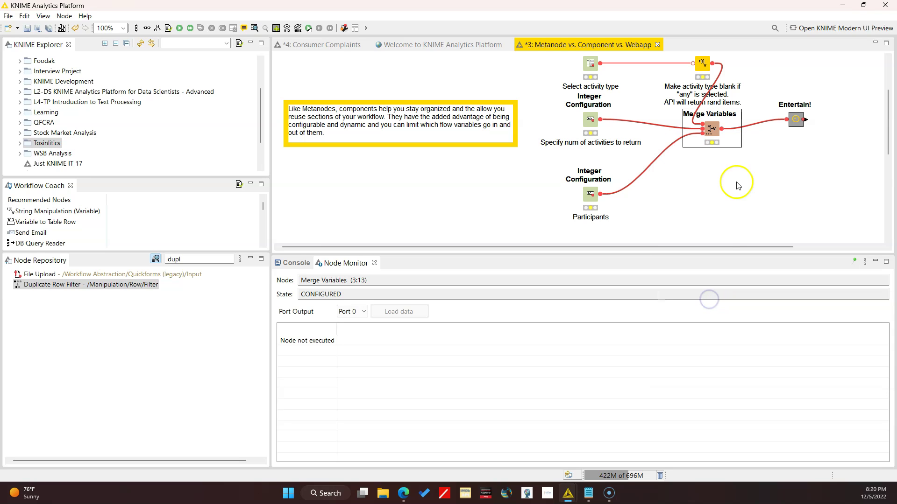
{"action": "left_click", "coordinate": [786, 133]}
{"action": "scroll", "coordinate": [723, 139], "scroll_direction": "up", "scroll_amount": 2}
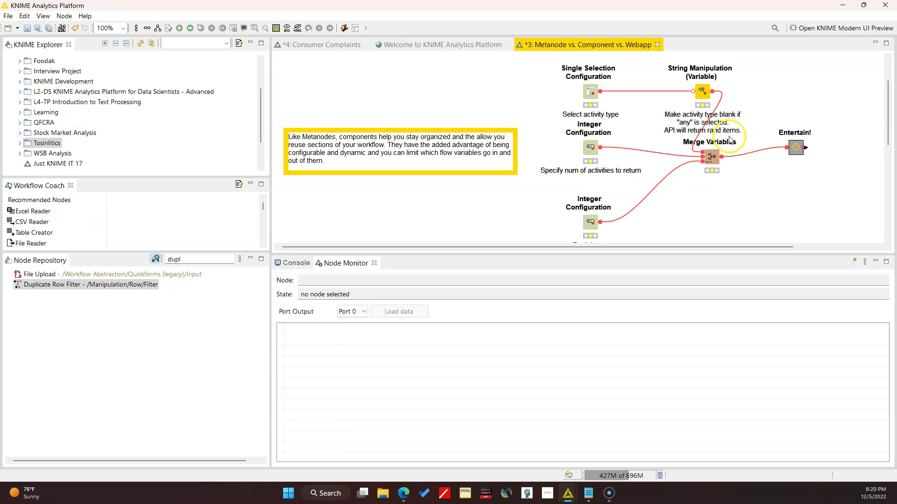
{"action": "left_click", "coordinate": [801, 148]}
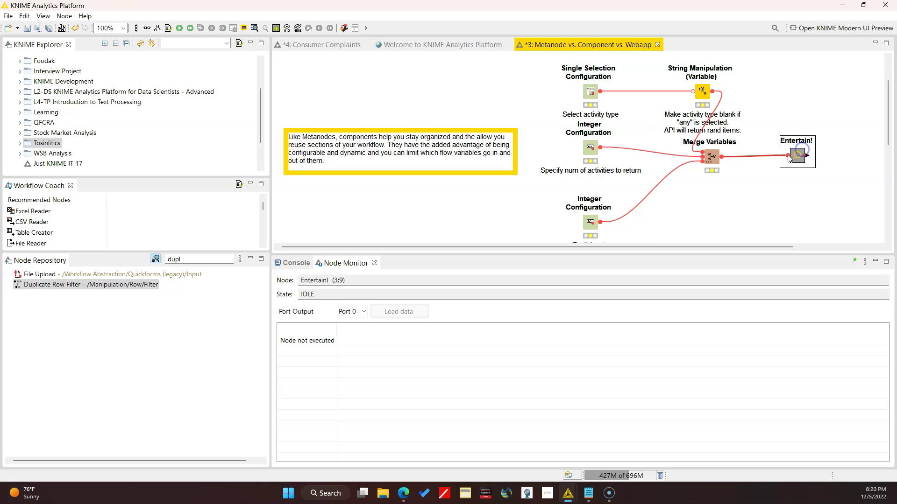
{"action": "scroll", "coordinate": [801, 149], "scroll_direction": "up", "scroll_amount": 3}
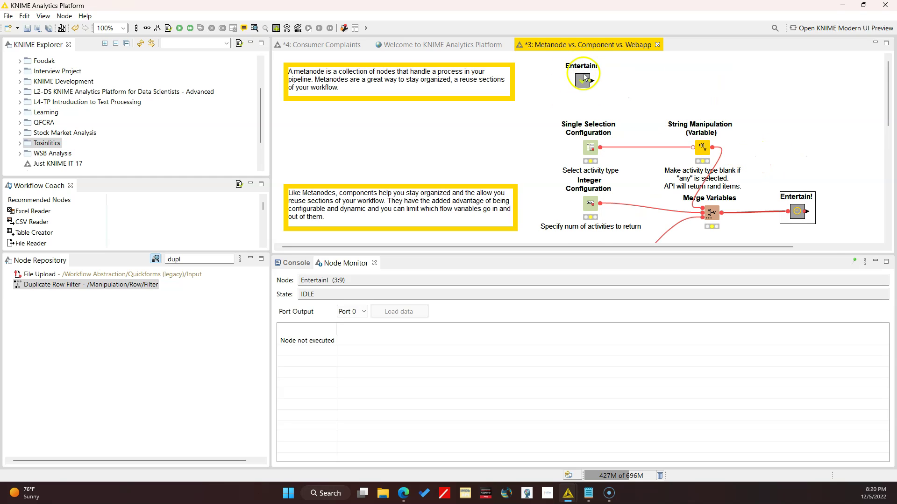
{"action": "scroll", "coordinate": [682, 210], "scroll_direction": "down", "scroll_amount": 2}
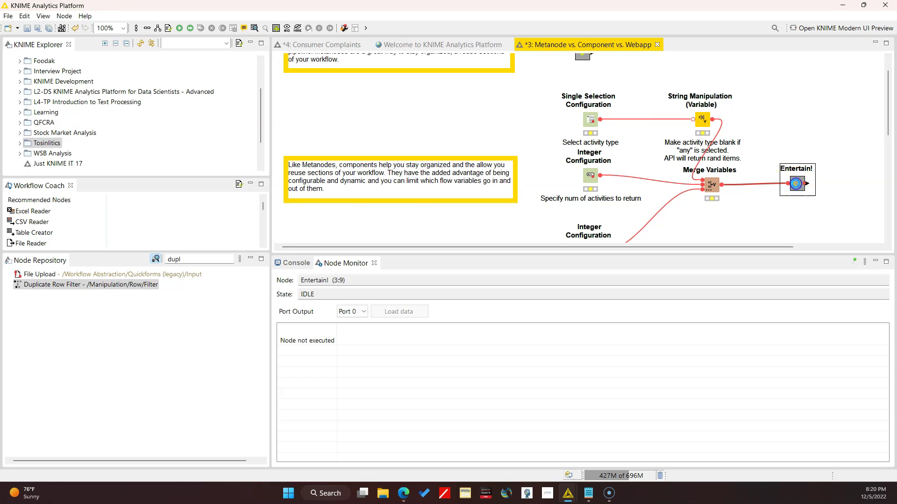
Step: Inside Entertain!, execute the URL-building String Manipulation nodes and annotate them as URL
{"action": "double_click", "coordinate": [796, 183]}
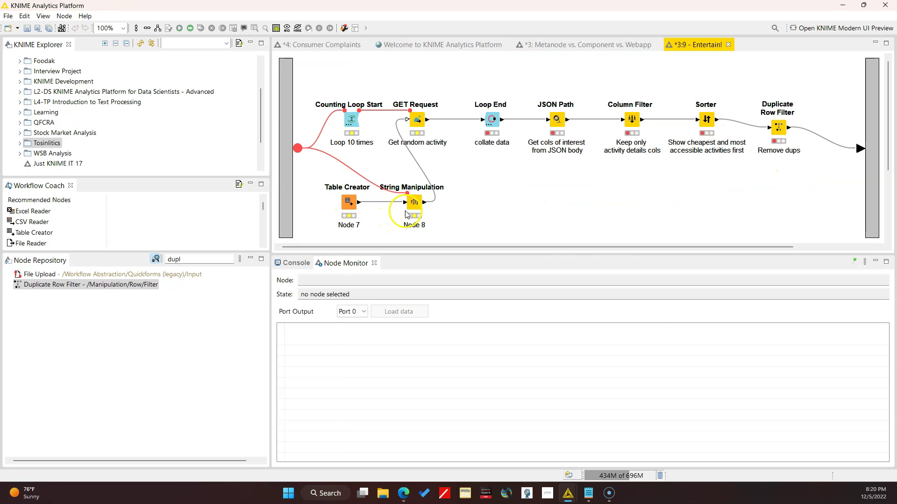
{"action": "left_click", "coordinate": [415, 203]}
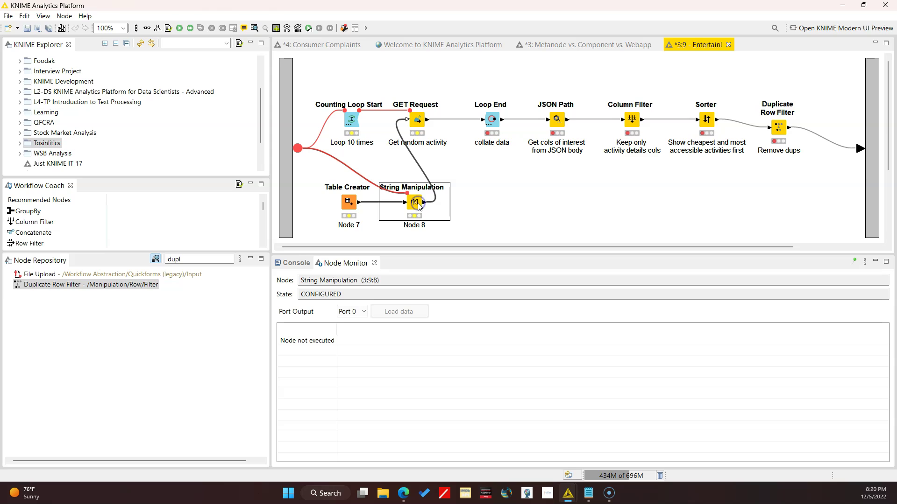
{"action": "left_click", "coordinate": [180, 29]}
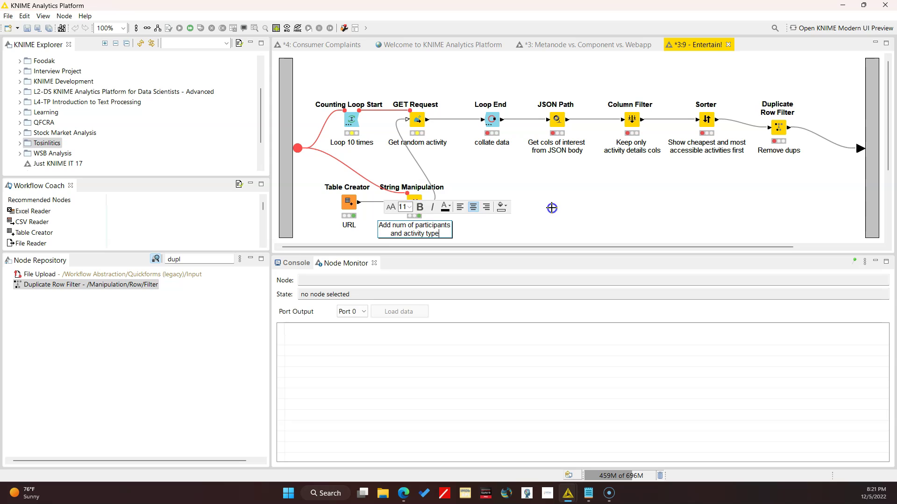
{"action": "left_click", "coordinate": [552, 208]}
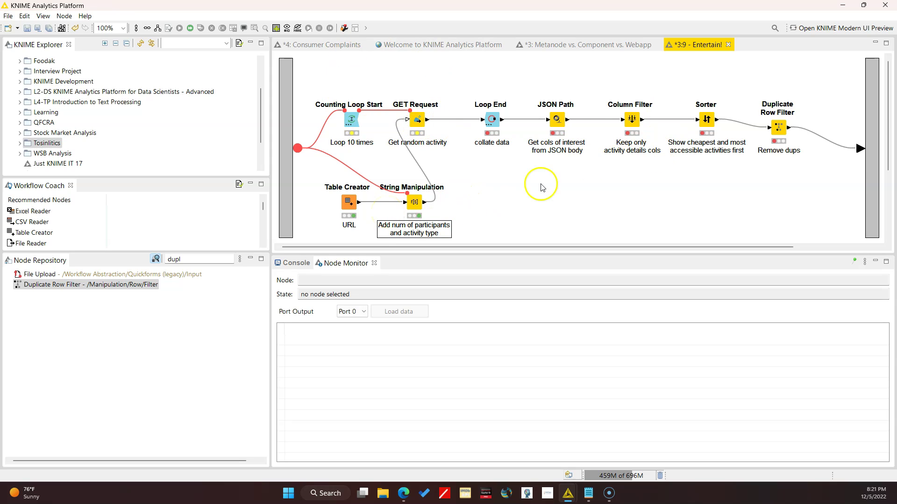
Step: Change the 'Loop 10 times' note to 'Loop x times' and return to the main workflow
{"action": "double_click", "coordinate": [352, 145]}
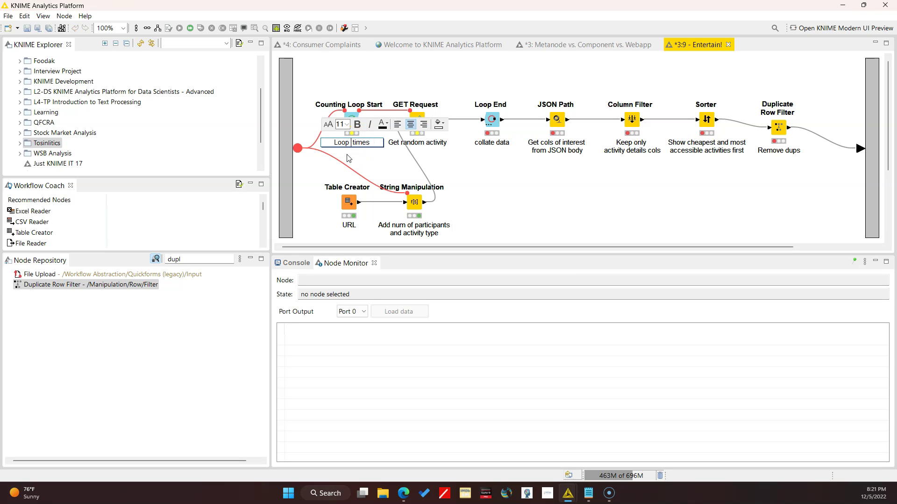
{"action": "left_click", "coordinate": [490, 189]}
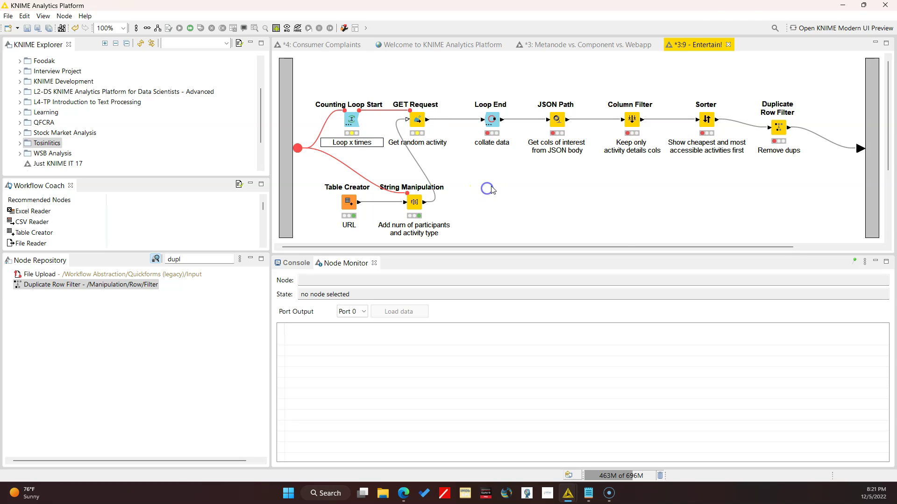
{"action": "left_click", "coordinate": [728, 44]}
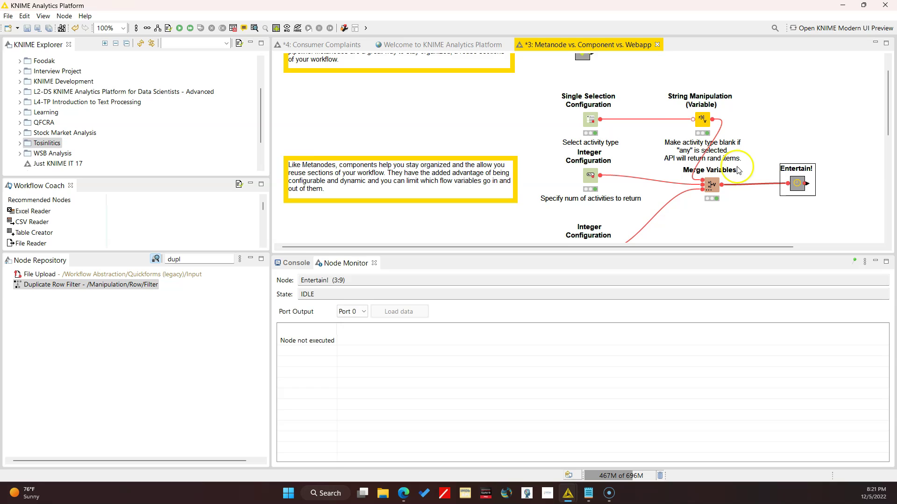
Step: Collapse the config nodes, Merge Variables and Entertain! into component 'Entertain Component (Config Nodes)'
{"action": "scroll", "coordinate": [727, 189], "scroll_direction": "down", "scroll_amount": 1}
{"action": "left_click", "coordinate": [664, 231]}
{"action": "scroll", "coordinate": [669, 226], "scroll_direction": "down", "scroll_amount": 1}
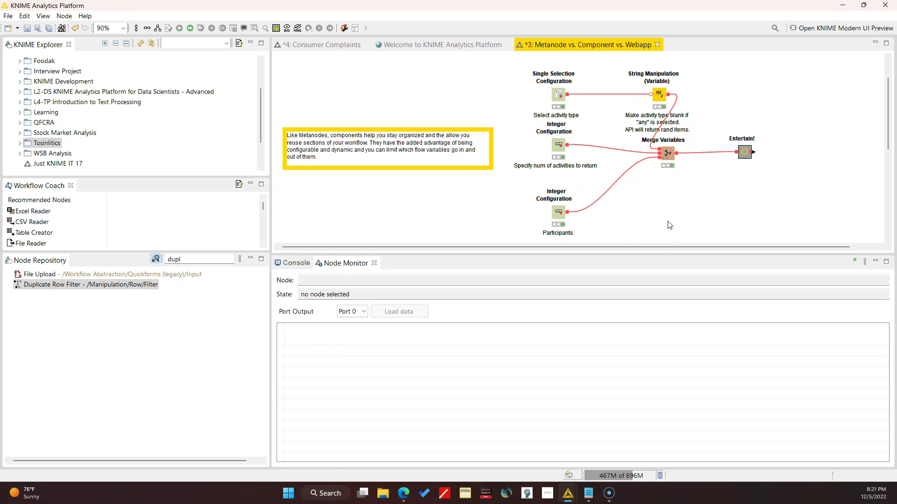
{"action": "left_click_drag", "start_coordinate": [525, 69], "coordinate": [734, 221]}
{"action": "right_click", "coordinate": [749, 149]}
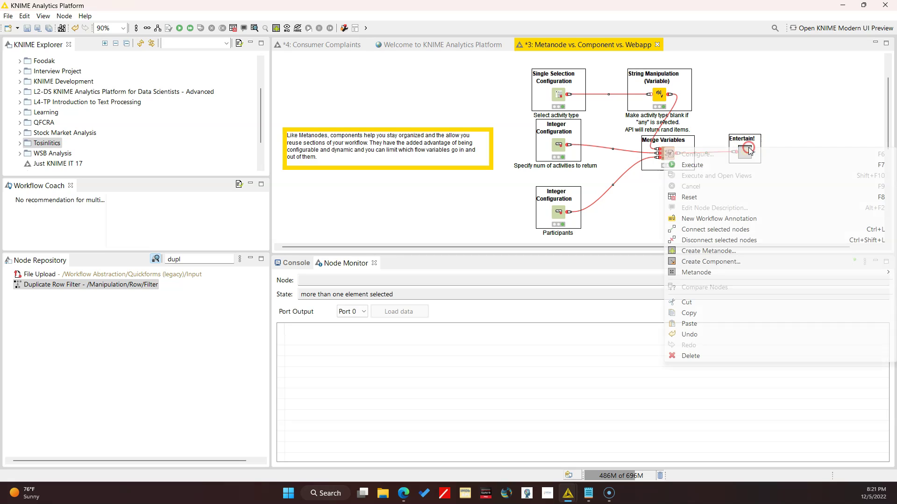
{"action": "left_click", "coordinate": [768, 263]}
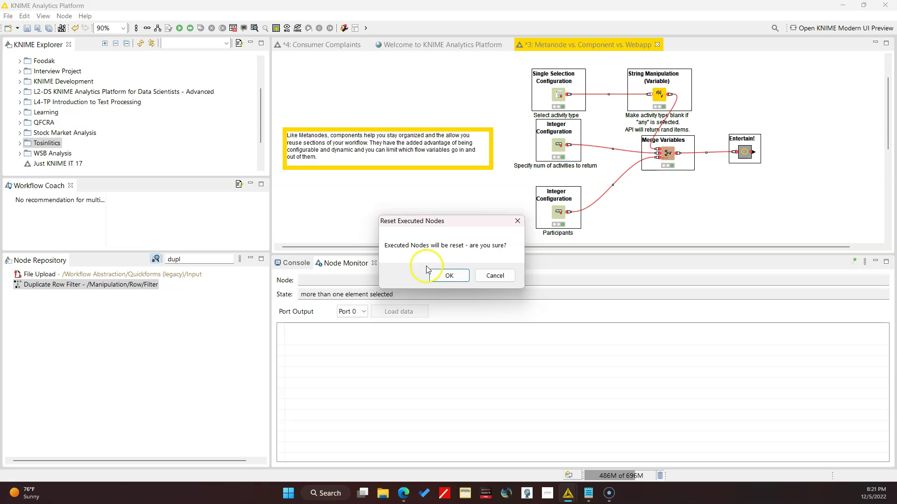
{"action": "left_click", "coordinate": [450, 276]}
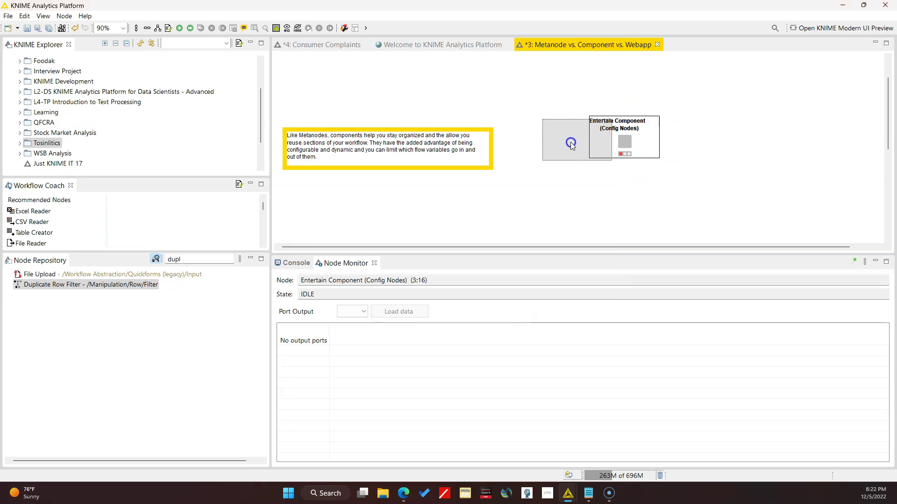
{"action": "left_click_drag", "start_coordinate": [572, 145], "coordinate": [574, 146]}
{"action": "scroll", "coordinate": [579, 145], "scroll_direction": "up", "scroll_amount": 1}
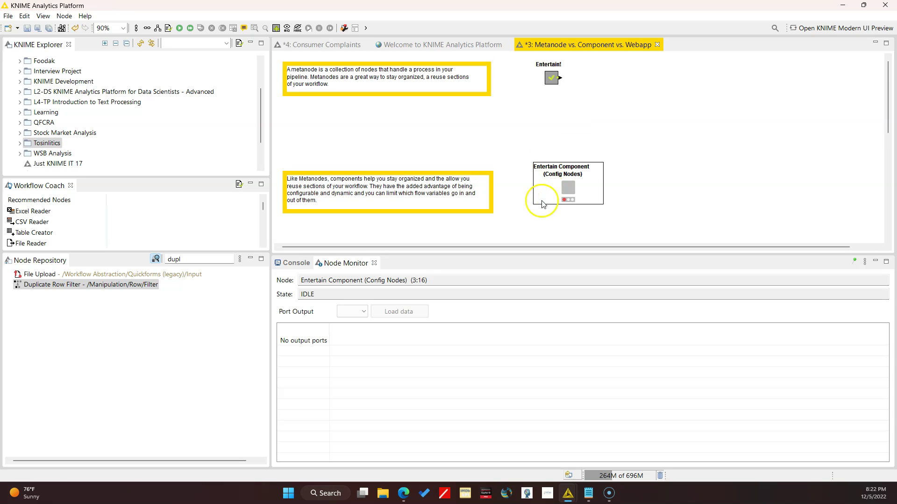
Step: Add a Table output port, out_1, to Entertain Component (Config Nodes) through Component Setup
{"action": "left_click_drag", "start_coordinate": [569, 194], "coordinate": [556, 190]}
{"action": "right_click", "coordinate": [556, 189]}
{"action": "mouse_move", "coordinate": [636, 313]}
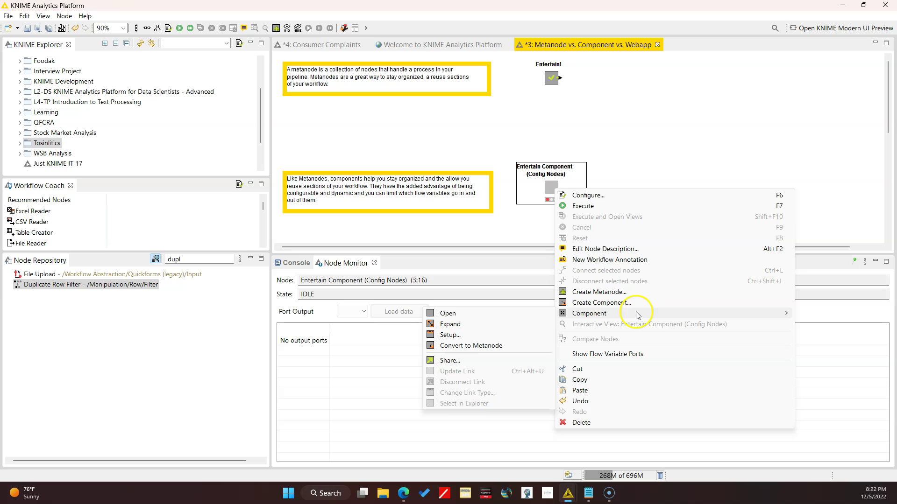
{"action": "left_click", "coordinate": [472, 336]}
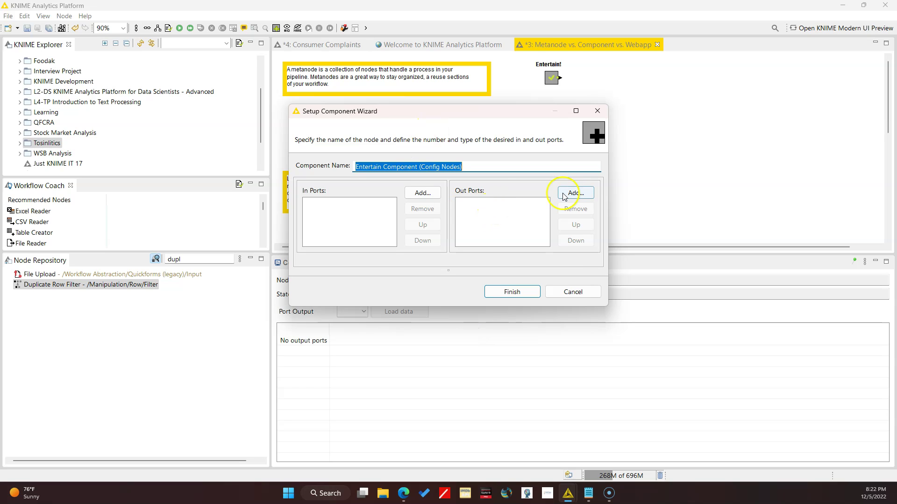
{"action": "left_click", "coordinate": [564, 196]}
{"action": "left_click", "coordinate": [350, 226]}
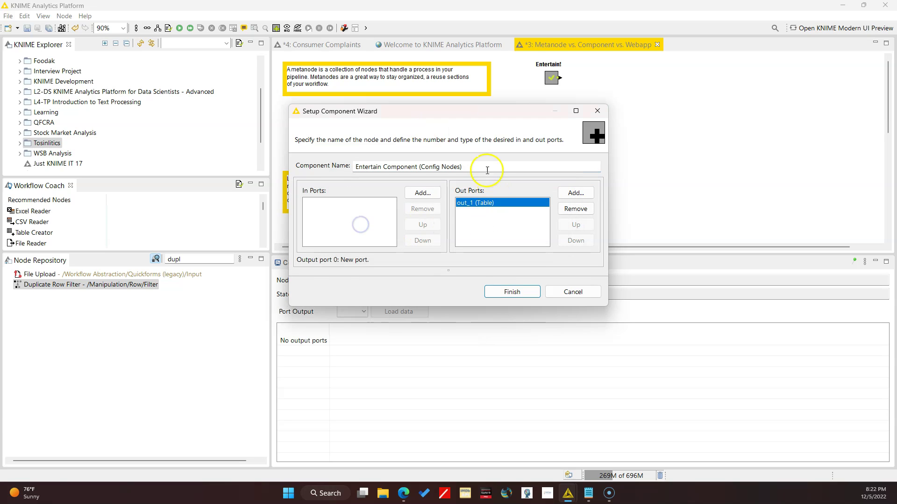
{"action": "left_click", "coordinate": [510, 292]}
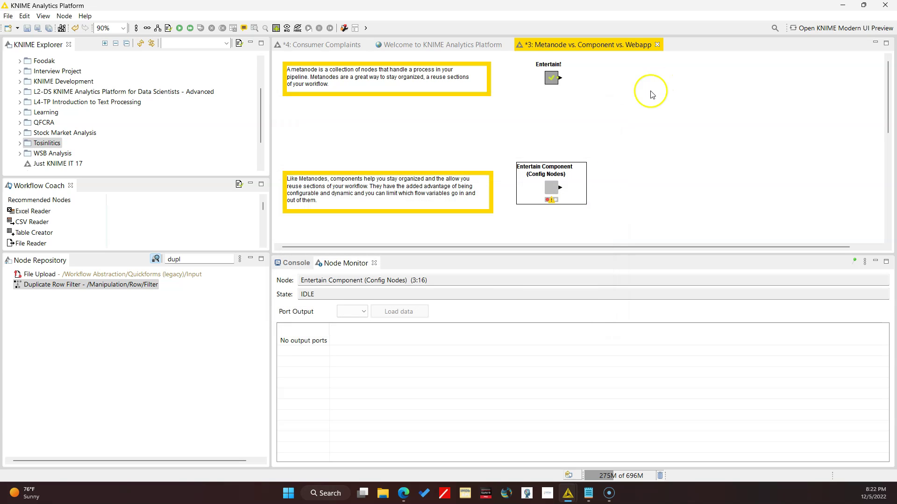
{"action": "left_click", "coordinate": [551, 78]}
Step: Expand the Entertain! metanode and regroup its loop nodes into a new metanode named 'Entertain'
{"action": "right_click", "coordinate": [552, 79]}
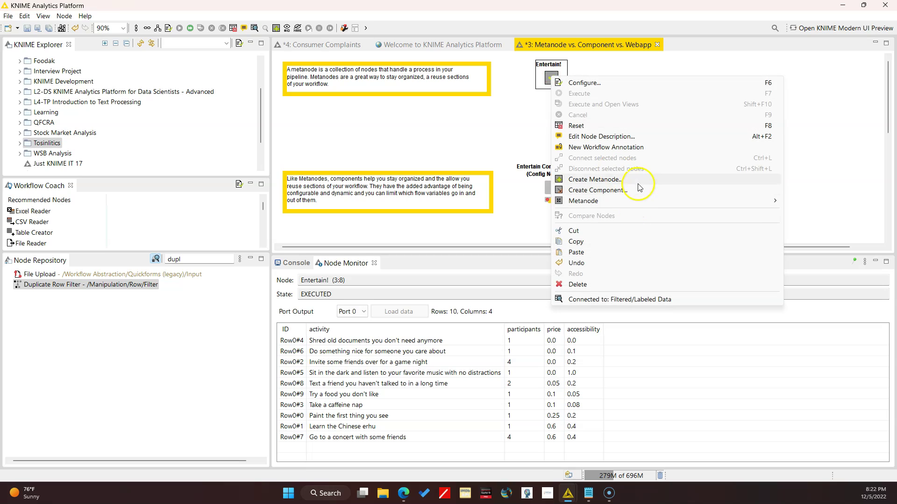
{"action": "mouse_move", "coordinate": [641, 202]}
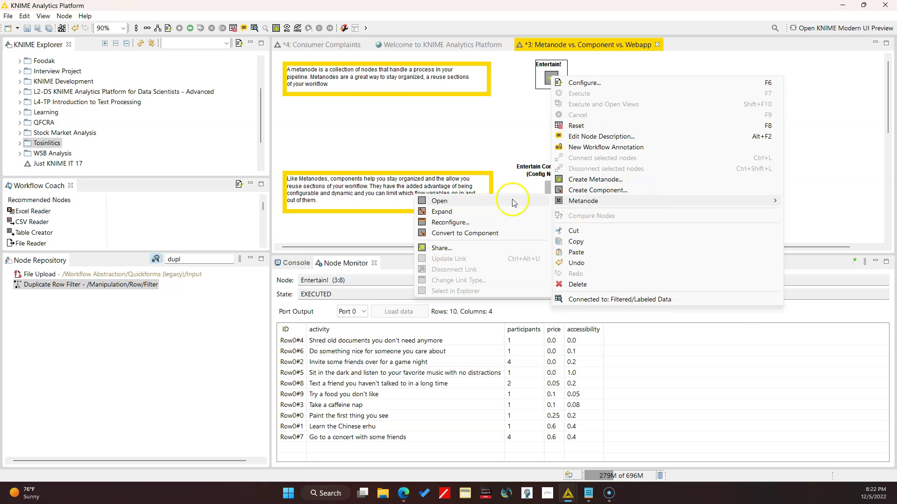
{"action": "left_click", "coordinate": [493, 217]}
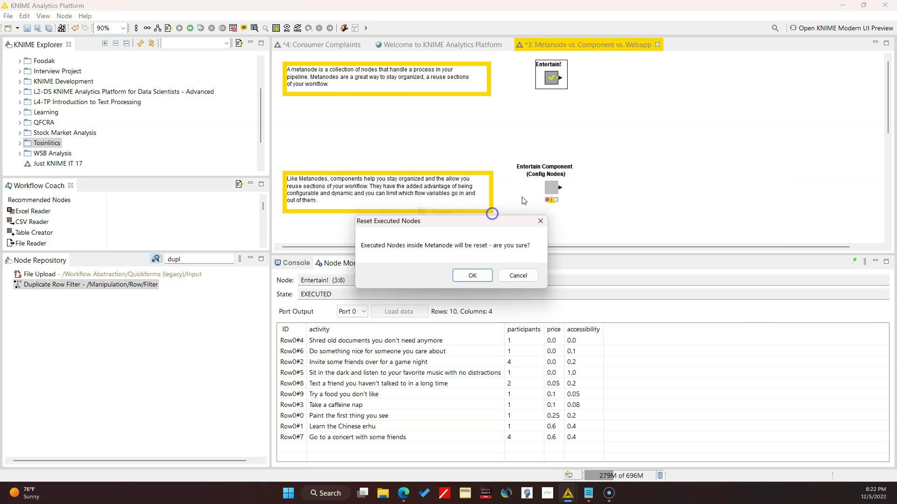
{"action": "left_click", "coordinate": [457, 275]}
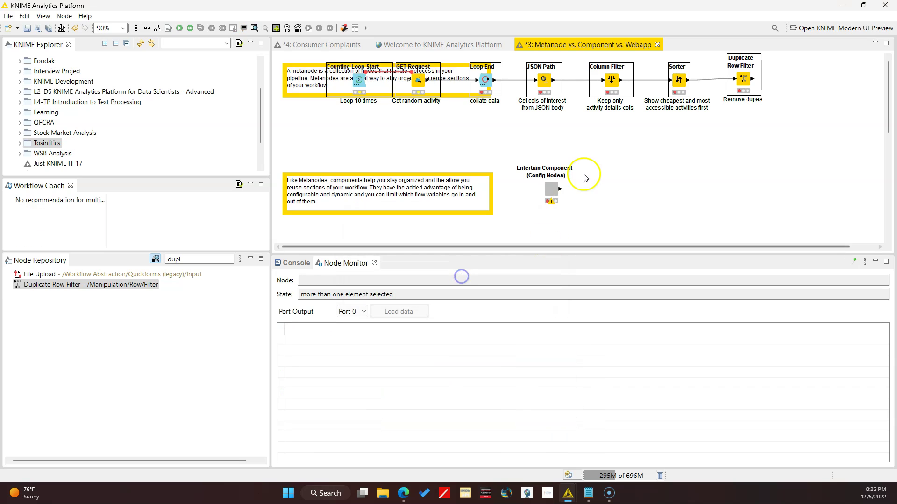
{"action": "right_click", "coordinate": [744, 82]}
{"action": "left_click", "coordinate": [753, 183]}
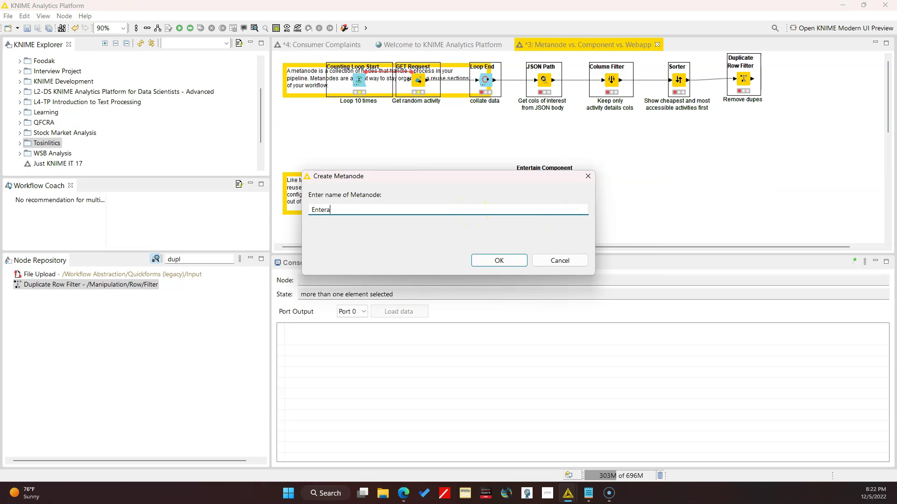
{"action": "type", "text": "Entertain"}
{"action": "left_click", "coordinate": [499, 260]}
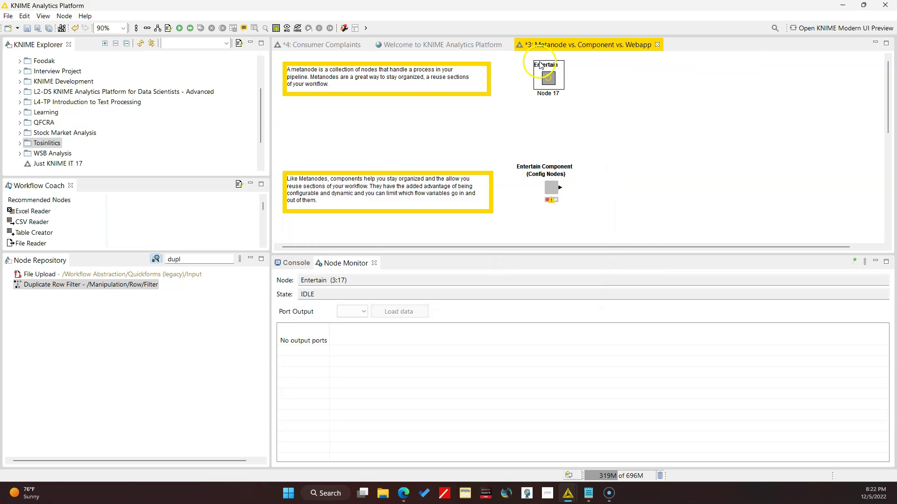
Step: Reconfigure the Entertain metanode to add a Table output port
{"action": "right_click", "coordinate": [549, 81]}
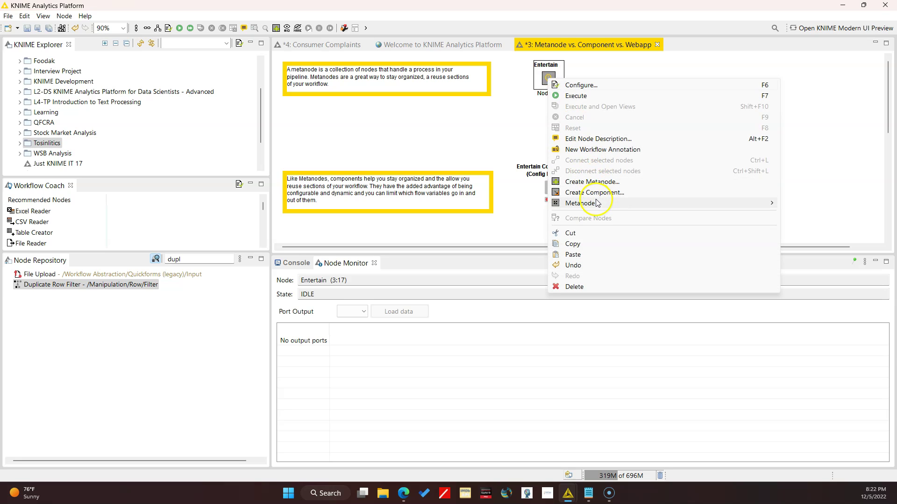
{"action": "mouse_move", "coordinate": [597, 203]}
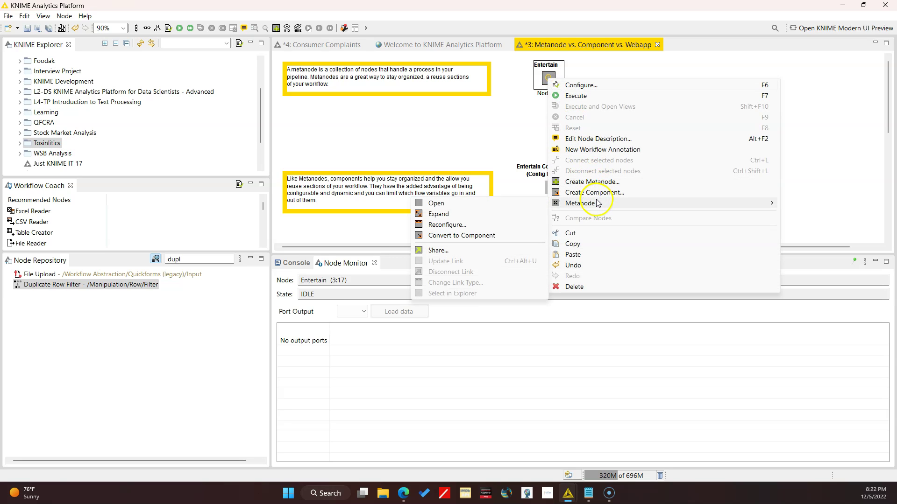
{"action": "left_click", "coordinate": [490, 225]}
{"action": "left_click", "coordinate": [575, 194]}
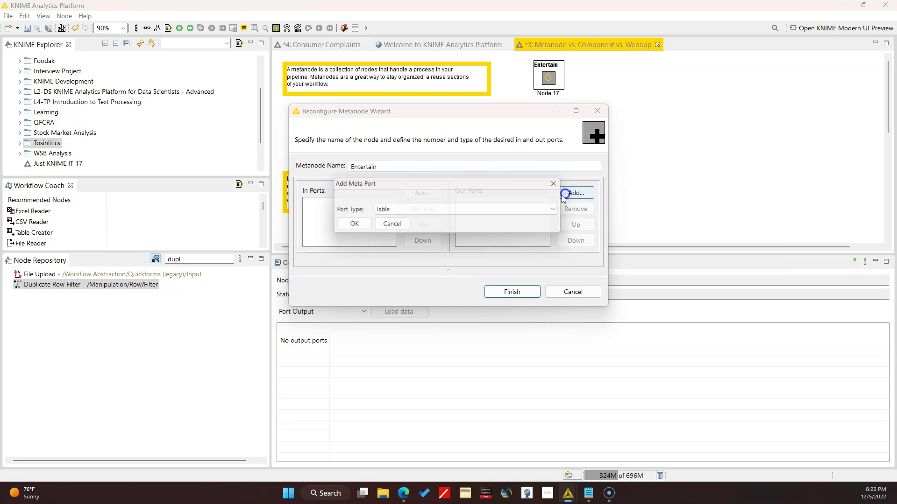
{"action": "left_click", "coordinate": [360, 224]}
{"action": "left_click", "coordinate": [512, 292]}
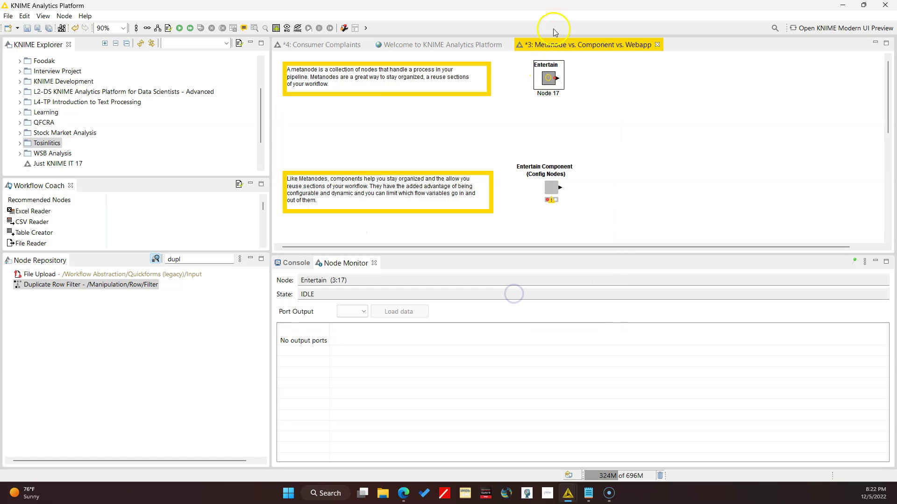
Step: Inside Entertain Component, wire Entertain!'s output to Component Output, then return to the main workflow
{"action": "left_click", "coordinate": [557, 191]}
{"action": "right_click", "coordinate": [556, 189]}
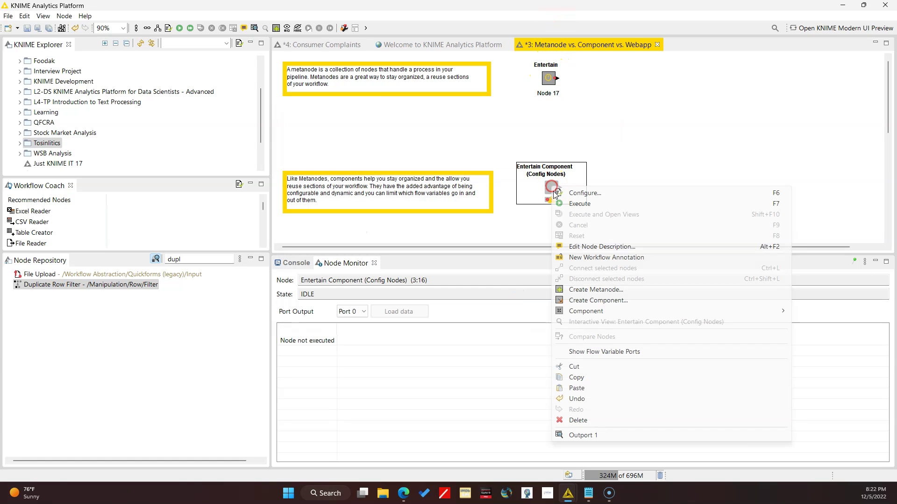
{"action": "mouse_move", "coordinate": [674, 315]}
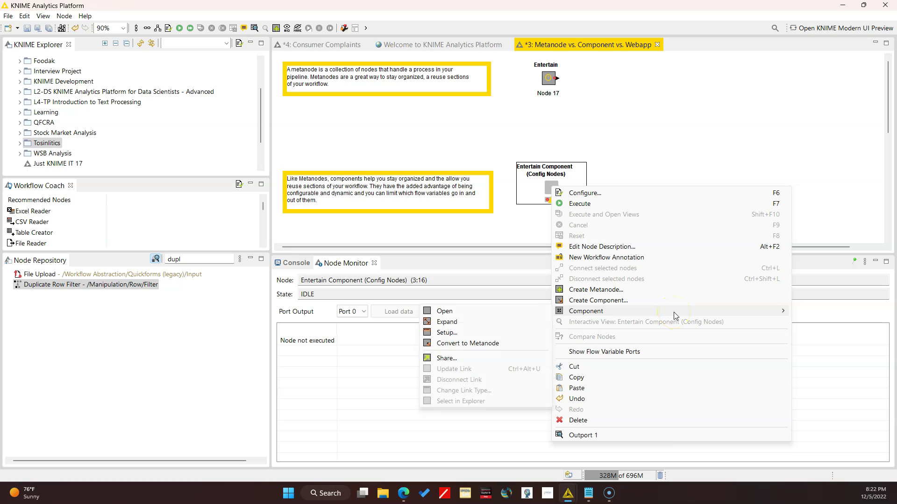
{"action": "left_click", "coordinate": [516, 312]}
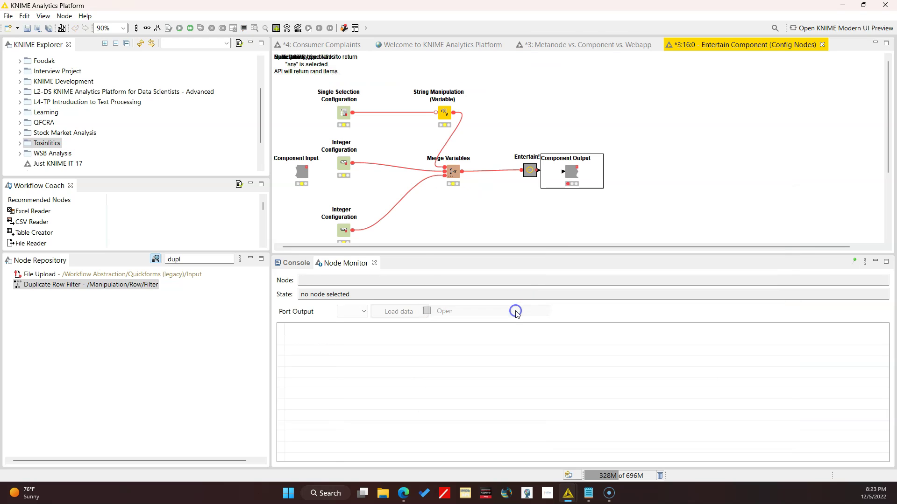
{"action": "left_click_drag", "start_coordinate": [538, 171], "coordinate": [573, 172]}
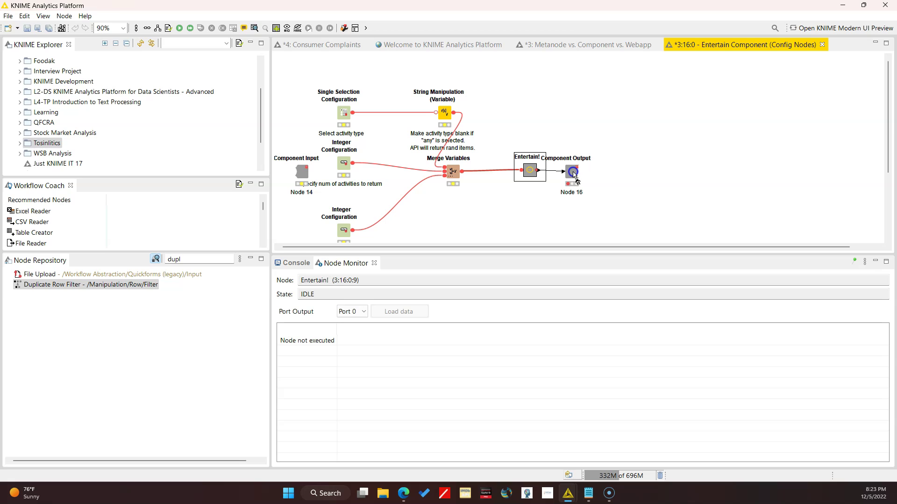
{"action": "left_click", "coordinate": [822, 45]}
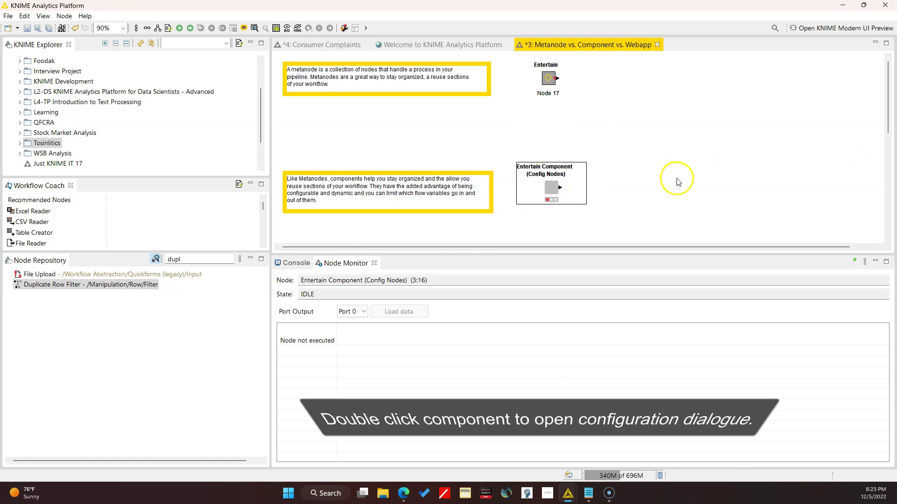
Step: Set Entertain Component to 10 activities of type Any and execute it
{"action": "double_click", "coordinate": [551, 187]}
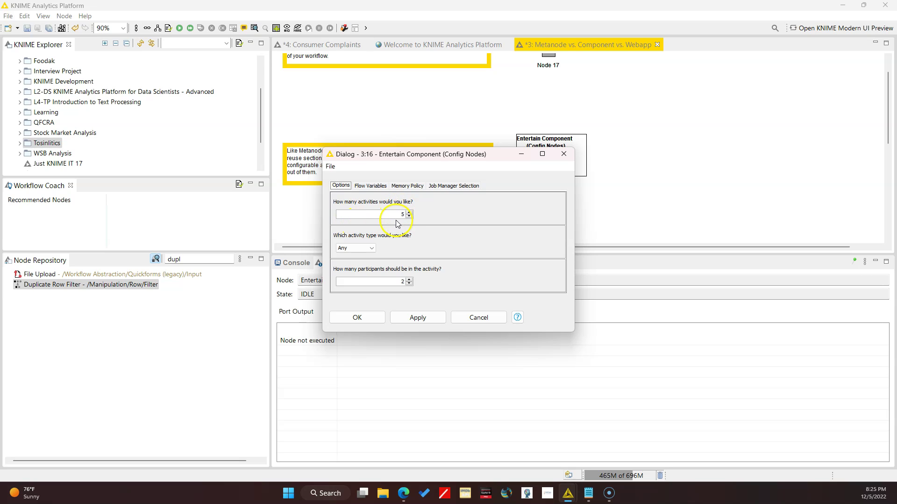
{"action": "left_click", "coordinate": [353, 249]}
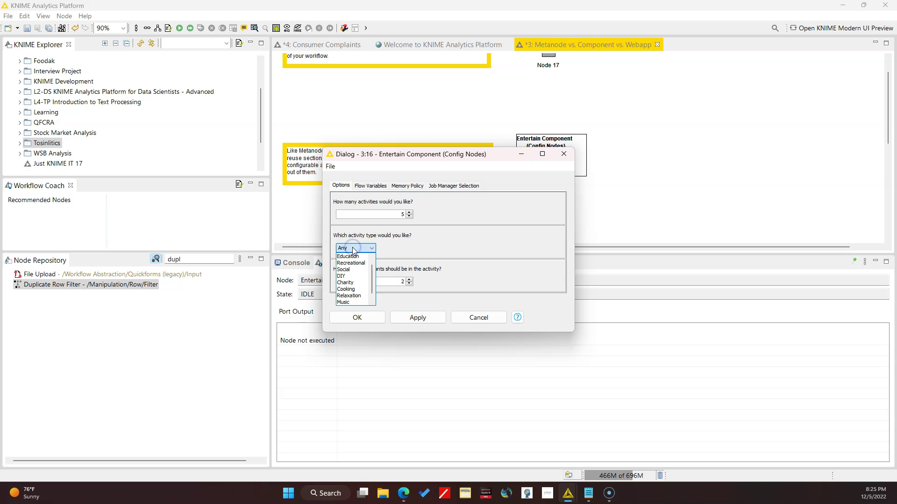
{"action": "left_click", "coordinate": [348, 256]}
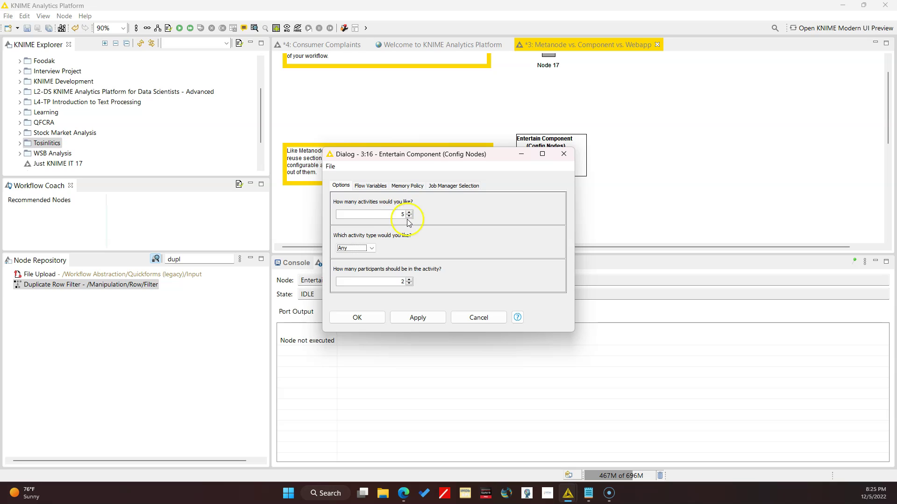
{"action": "left_click", "coordinate": [410, 212]}
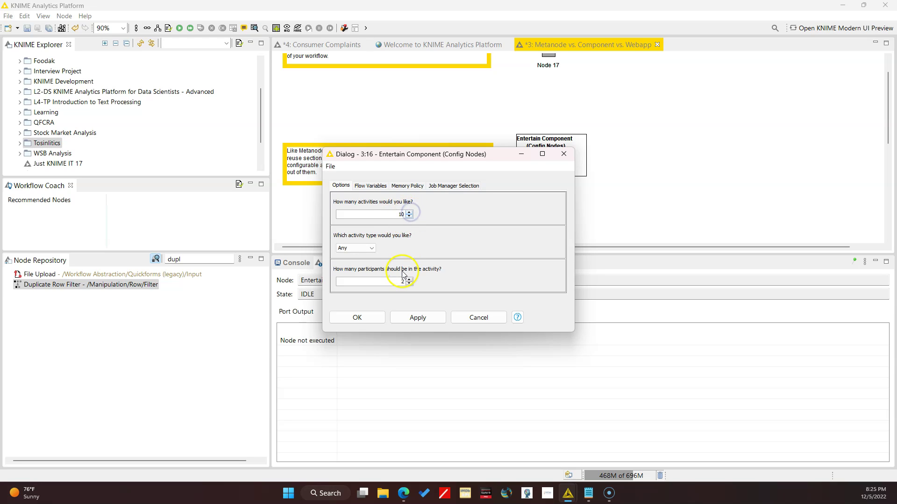
{"action": "left_click", "coordinate": [366, 320]}
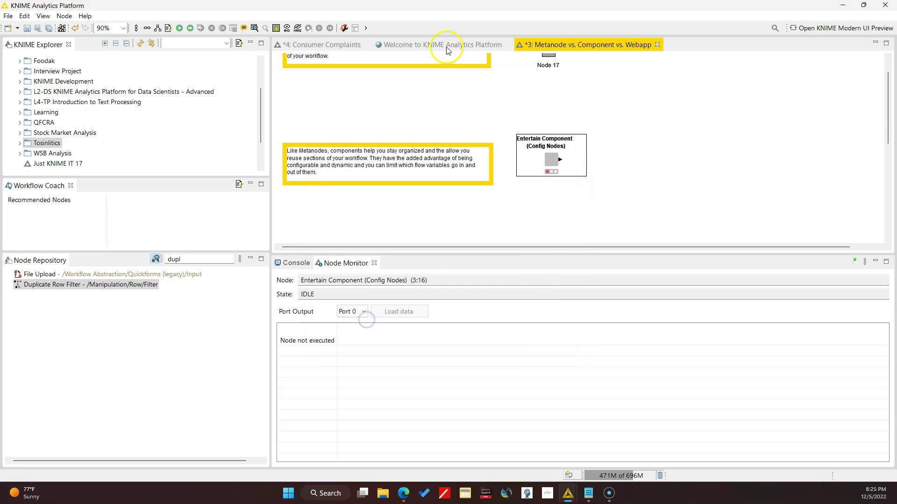
{"action": "left_click", "coordinate": [180, 29]}
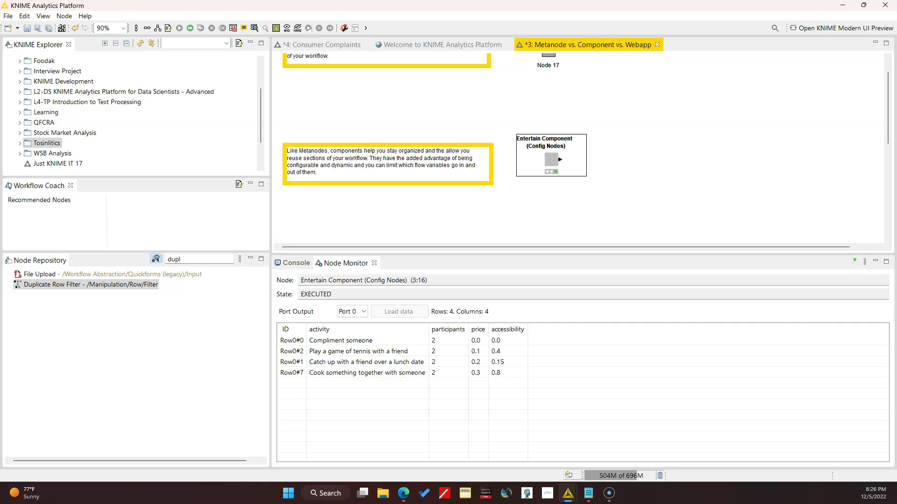
Step: Lower the participants setting to 1 and rerun Entertain Component
{"action": "double_click", "coordinate": [553, 160]}
{"action": "left_click", "coordinate": [410, 284]}
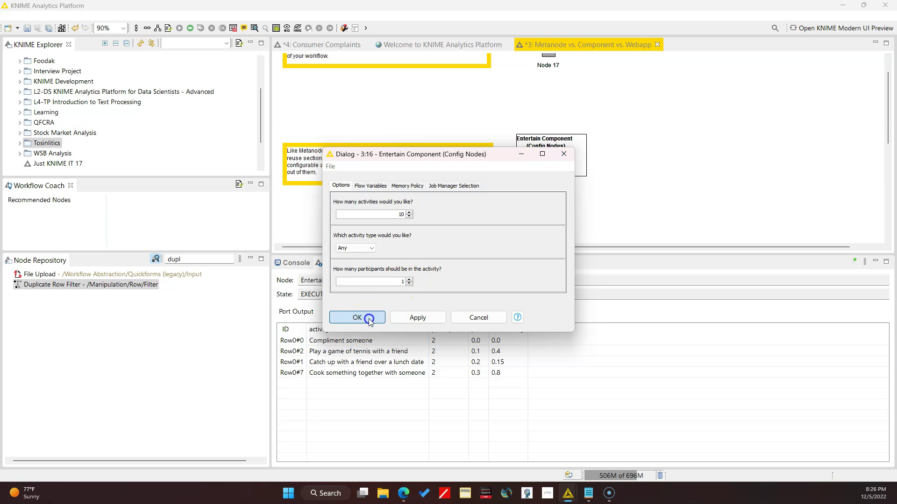
{"action": "left_click", "coordinate": [368, 319]}
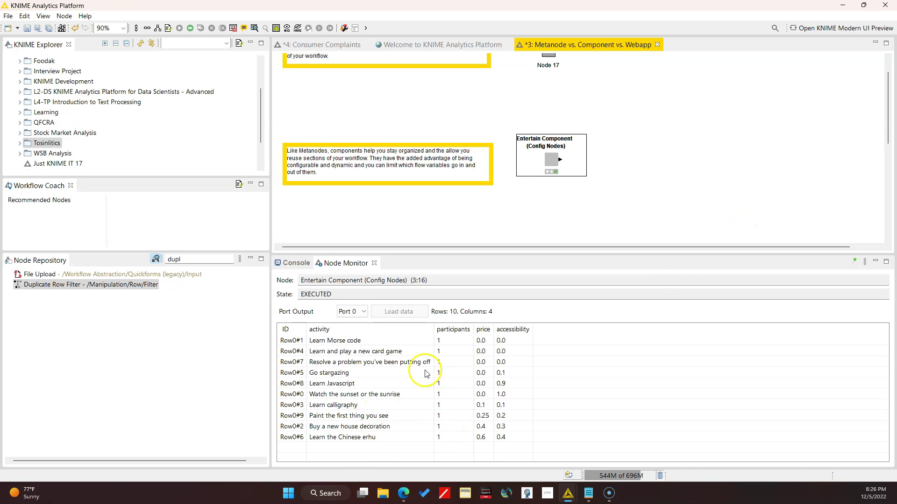
{"action": "right_click", "coordinate": [557, 167]}
{"action": "mouse_move", "coordinate": [600, 282]}
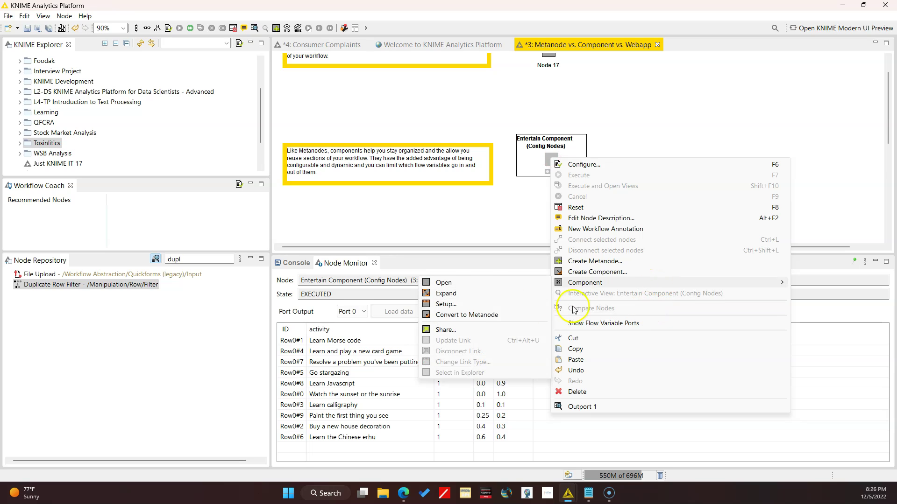
{"action": "left_click", "coordinate": [487, 283]}
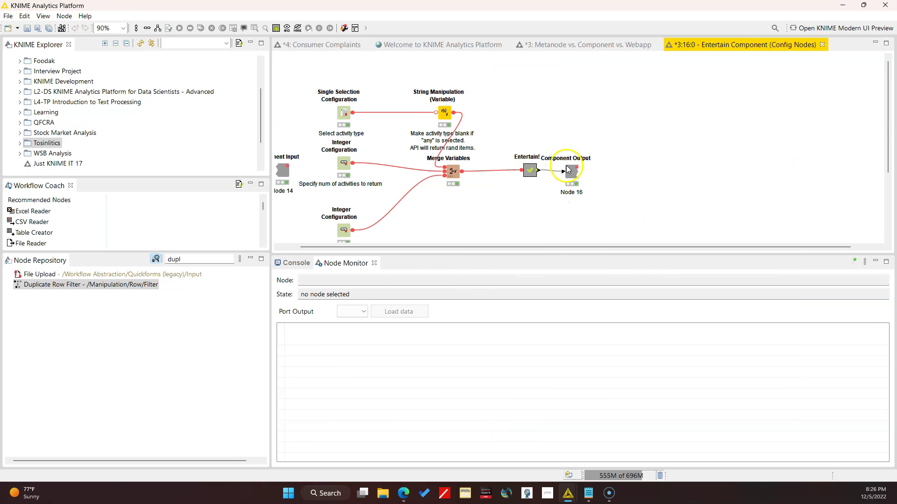
{"action": "left_click_drag", "start_coordinate": [573, 172], "coordinate": [588, 170]}
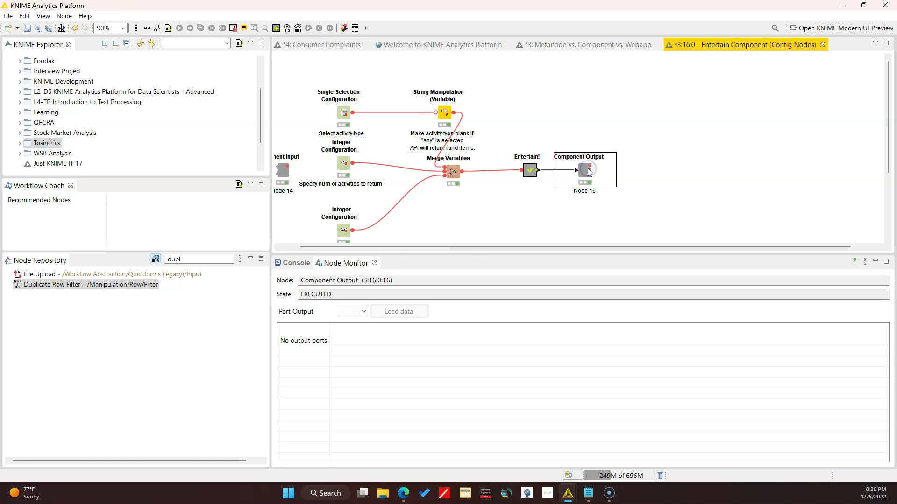
{"action": "left_click_drag", "start_coordinate": [464, 248], "coordinate": [401, 248]}
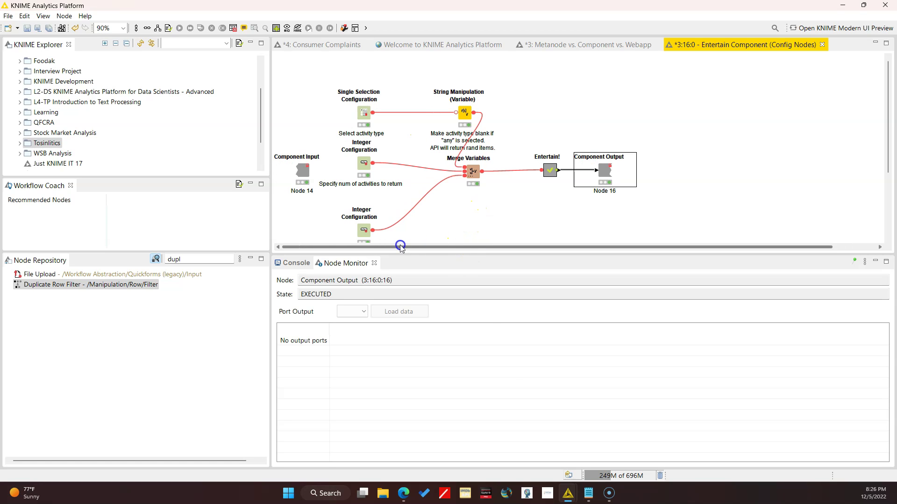
{"action": "double_click", "coordinate": [301, 177]}
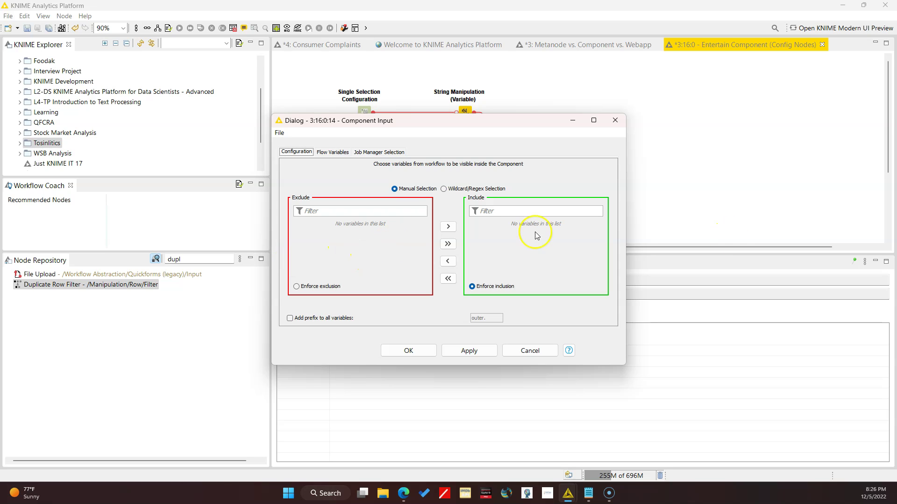
{"action": "left_click", "coordinate": [518, 352]}
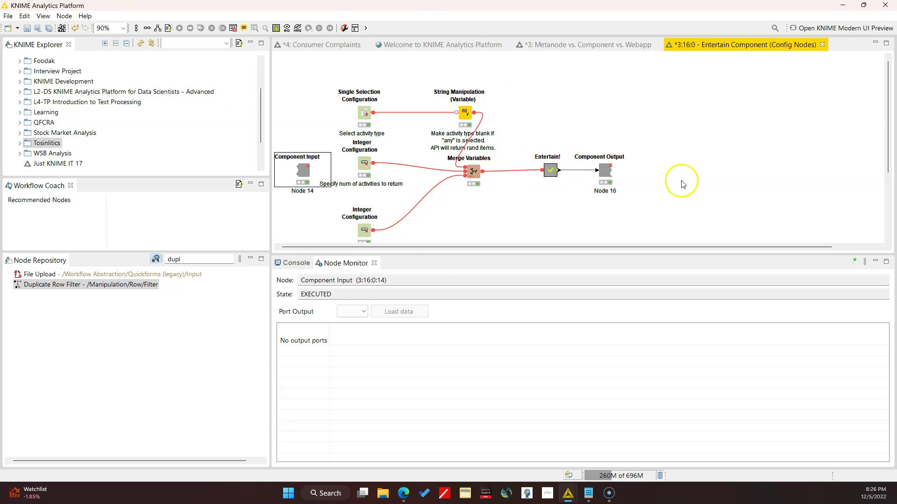
{"action": "left_click", "coordinate": [604, 172]}
{"action": "double_click", "coordinate": [604, 174]}
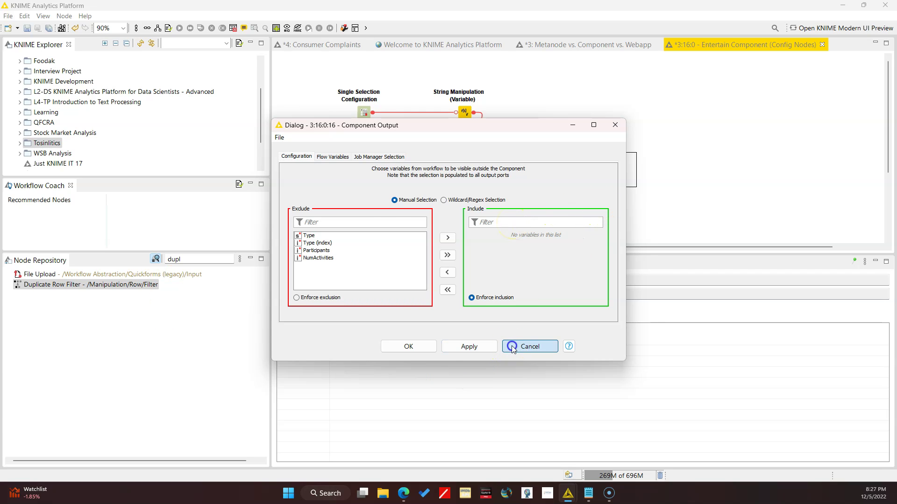
{"action": "left_click", "coordinate": [528, 345]}
{"action": "left_click", "coordinate": [822, 45]}
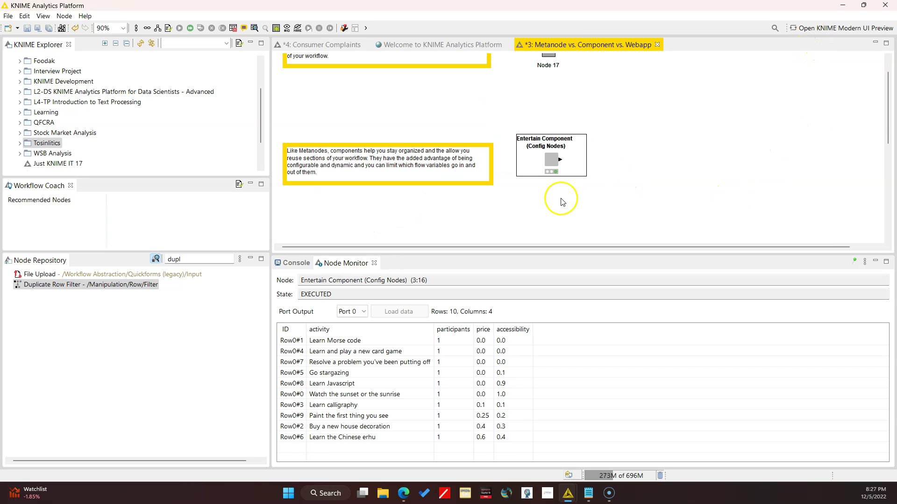
Step: Scroll the canvas down to the Webapps note and the Entertain (With Config & Widget Nodes) component
{"action": "scroll", "coordinate": [497, 192], "scroll_direction": "down", "scroll_amount": 3}
{"action": "scroll", "coordinate": [499, 194], "scroll_direction": "down", "scroll_amount": 2}
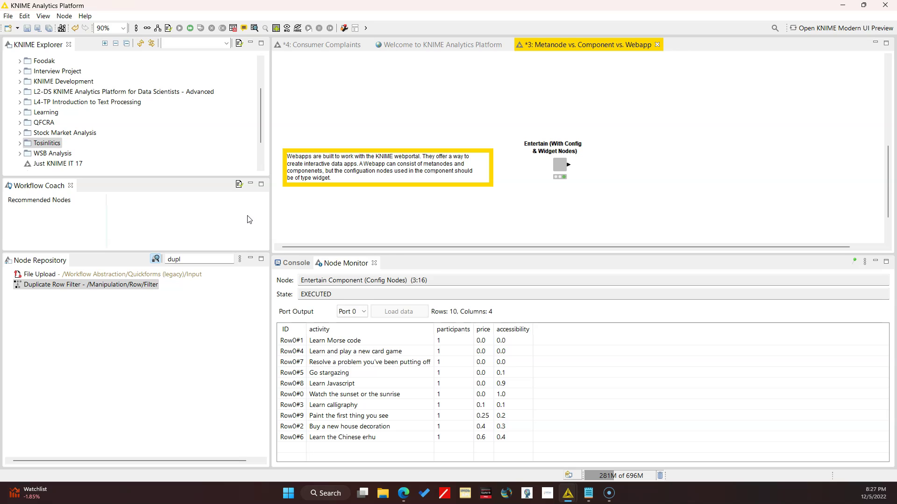
{"action": "left_click", "coordinate": [204, 259]}
{"action": "key", "text": "ctrl+a"}
{"action": "key", "text": "BackSpace"}
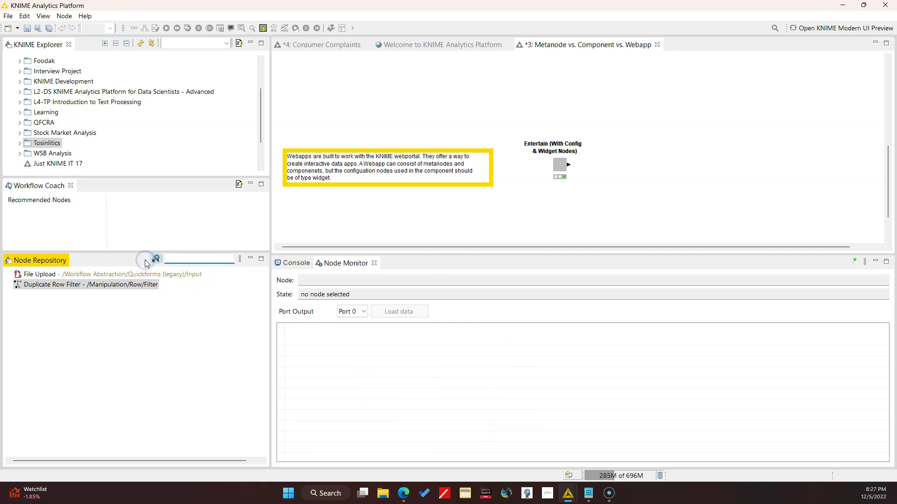
{"action": "left_click", "coordinate": [11, 398]}
{"action": "scroll", "coordinate": [14, 392], "scroll_direction": "down", "scroll_amount": 2}
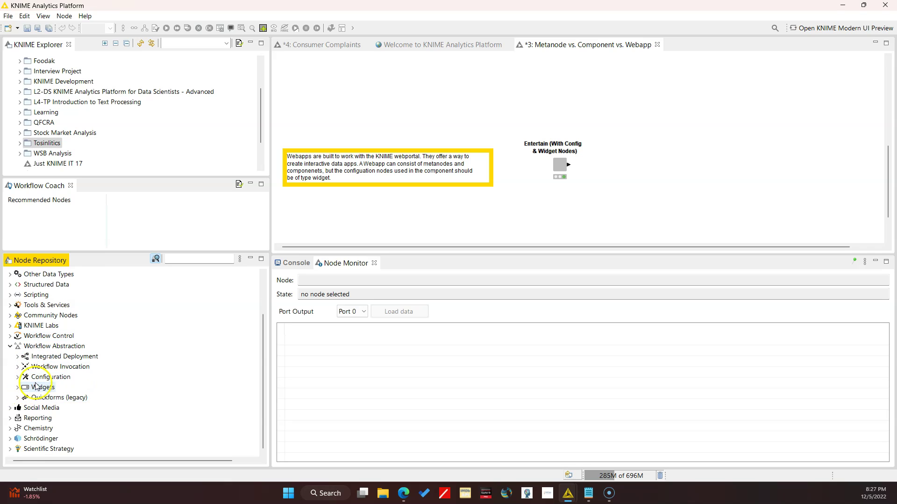
{"action": "left_click", "coordinate": [18, 378]}
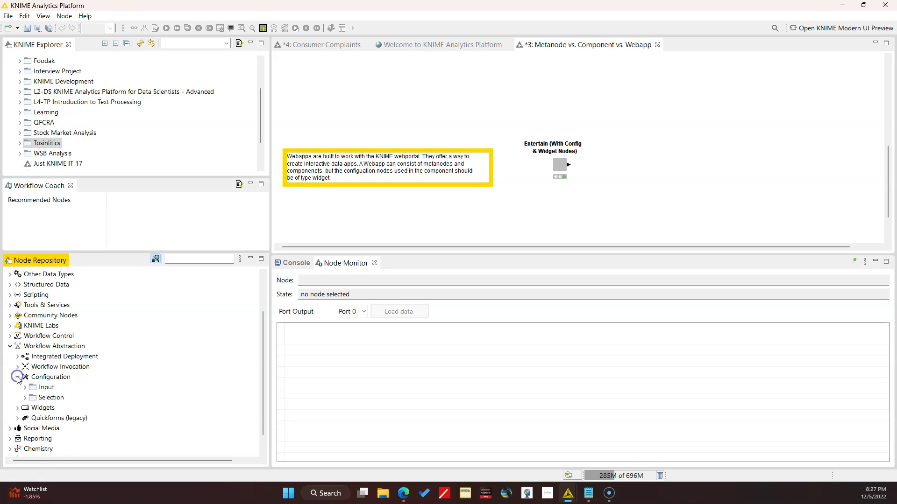
{"action": "left_click", "coordinate": [24, 367]}
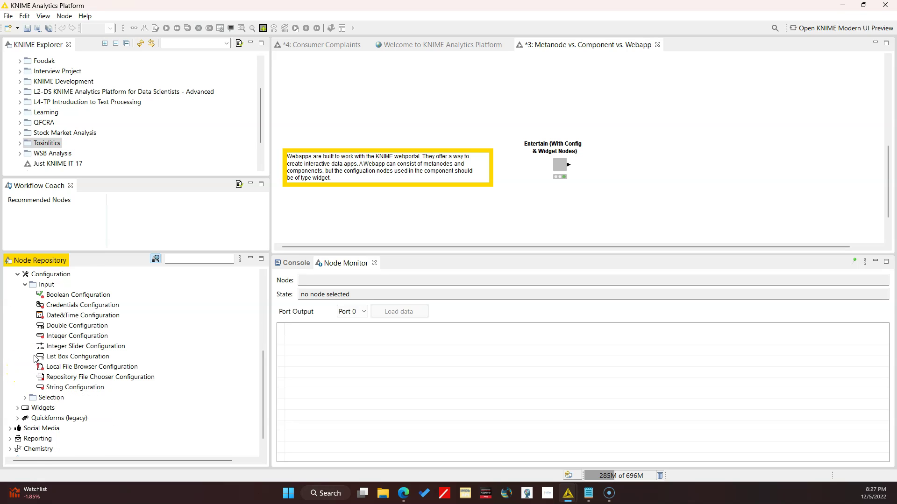
{"action": "left_click", "coordinate": [18, 407]}
{"action": "left_click", "coordinate": [25, 408]}
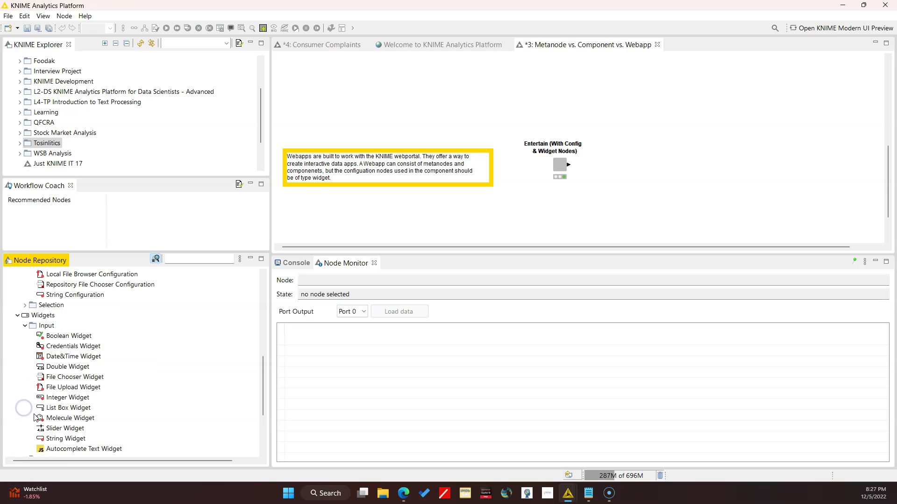
{"action": "scroll", "coordinate": [59, 346], "scroll_direction": "up", "scroll_amount": 3}
{"action": "scroll", "coordinate": [59, 346], "scroll_direction": "down", "scroll_amount": 1}
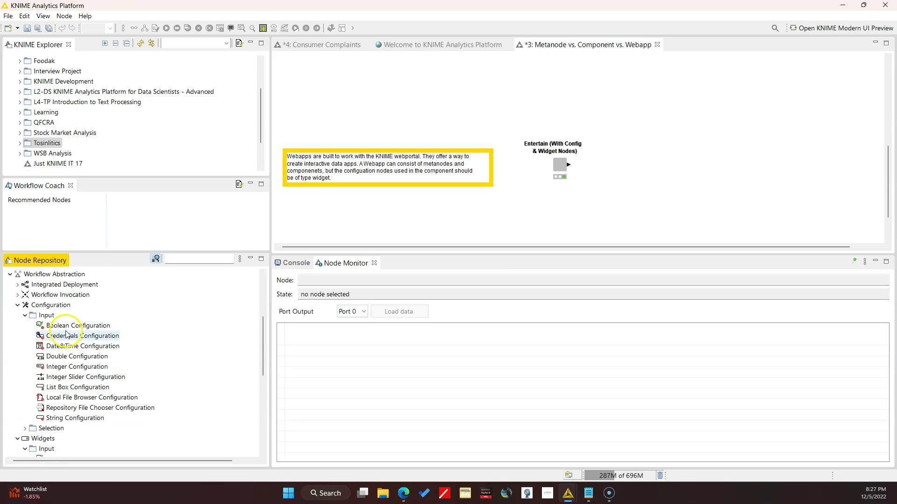
{"action": "scroll", "coordinate": [84, 373], "scroll_direction": "down", "scroll_amount": 3}
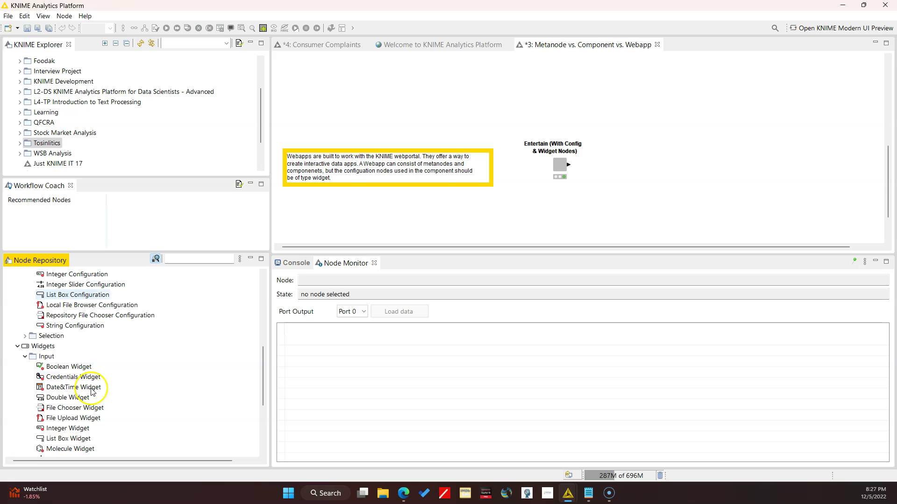
{"action": "scroll", "coordinate": [74, 369], "scroll_direction": "up", "scroll_amount": 3}
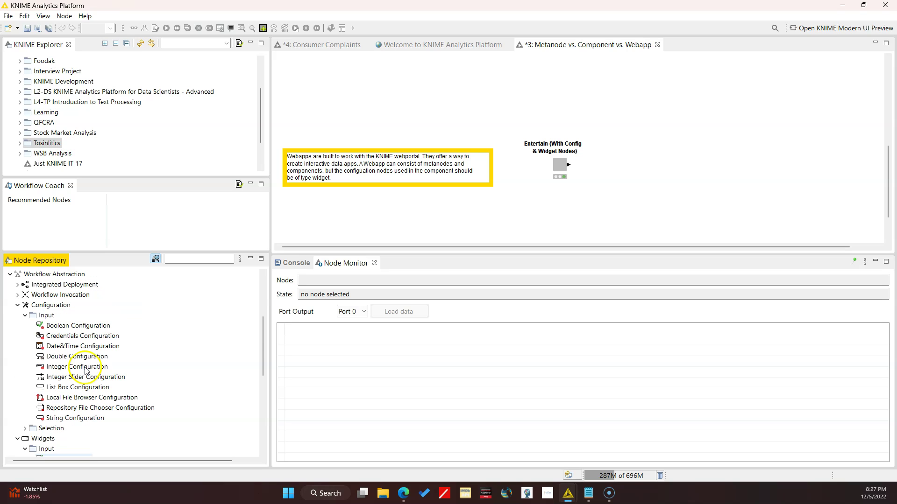
{"action": "scroll", "coordinate": [83, 364], "scroll_direction": "down", "scroll_amount": 3}
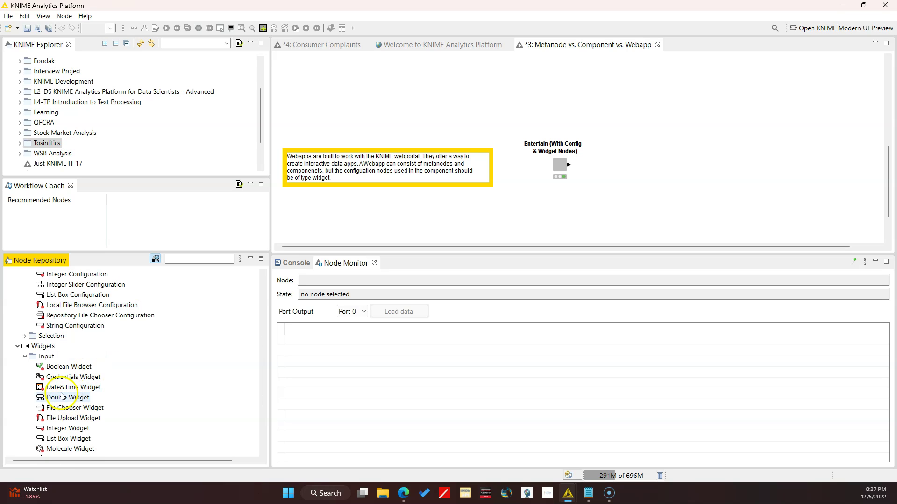
{"action": "scroll", "coordinate": [20, 340], "scroll_direction": "up", "scroll_amount": 4}
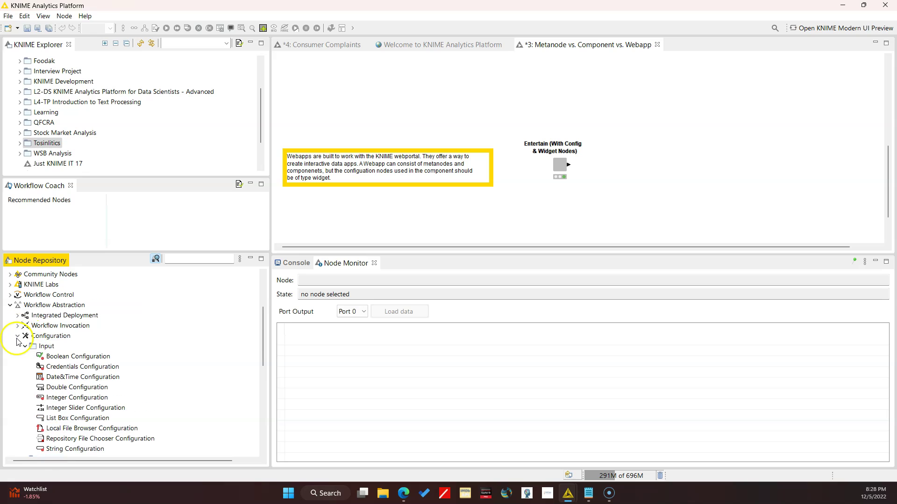
{"action": "left_click", "coordinate": [17, 336]}
{"action": "left_click", "coordinate": [17, 347]}
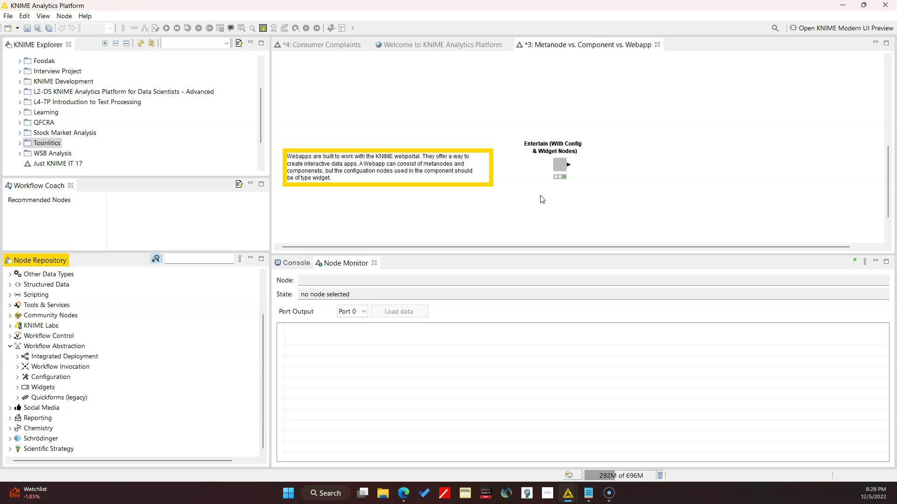
Step: View the Entertain (With Config & Widget Nodes) configuration dialog and close it unchanged
{"action": "double_click", "coordinate": [561, 191]}
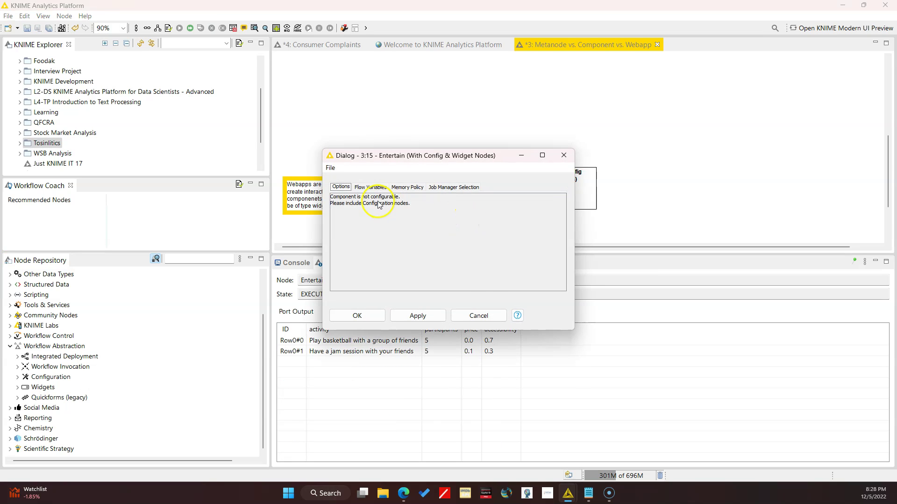
{"action": "left_click", "coordinate": [486, 315]}
{"action": "scroll", "coordinate": [555, 181], "scroll_direction": "down", "scroll_amount": 3}
{"action": "scroll", "coordinate": [555, 181], "scroll_direction": "up", "scroll_amount": 4}
{"action": "scroll", "coordinate": [554, 182], "scroll_direction": "down", "scroll_amount": 1}
Step: Open the component's widget workflow in a new tab, then return to Metanode vs. Component vs. Webapp
{"action": "right_click", "coordinate": [559, 194]}
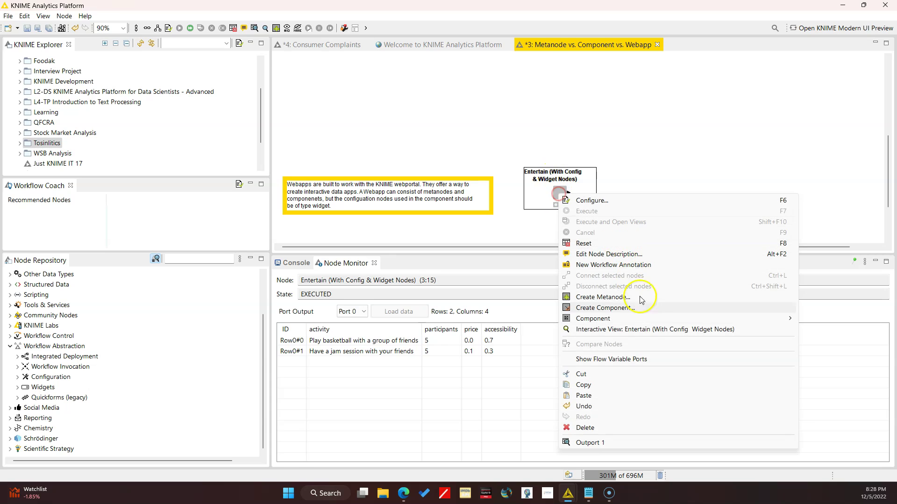
{"action": "mouse_move", "coordinate": [654, 319]}
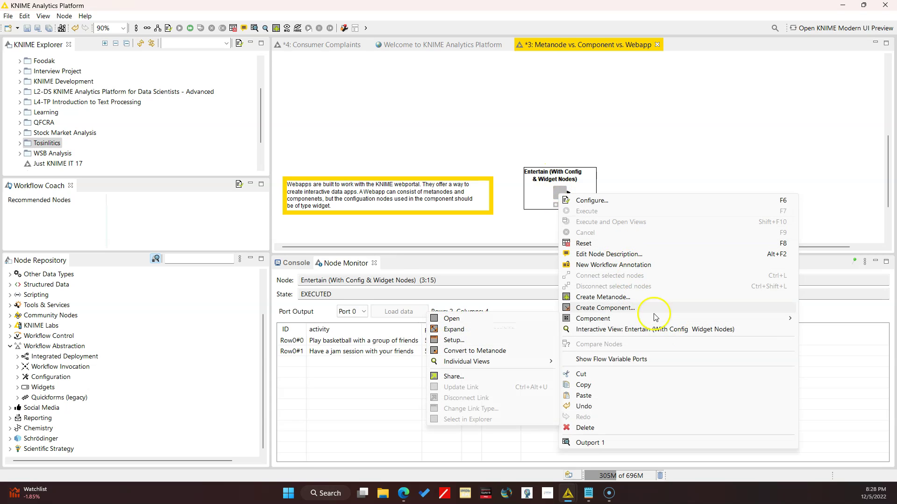
{"action": "left_click", "coordinate": [531, 315]}
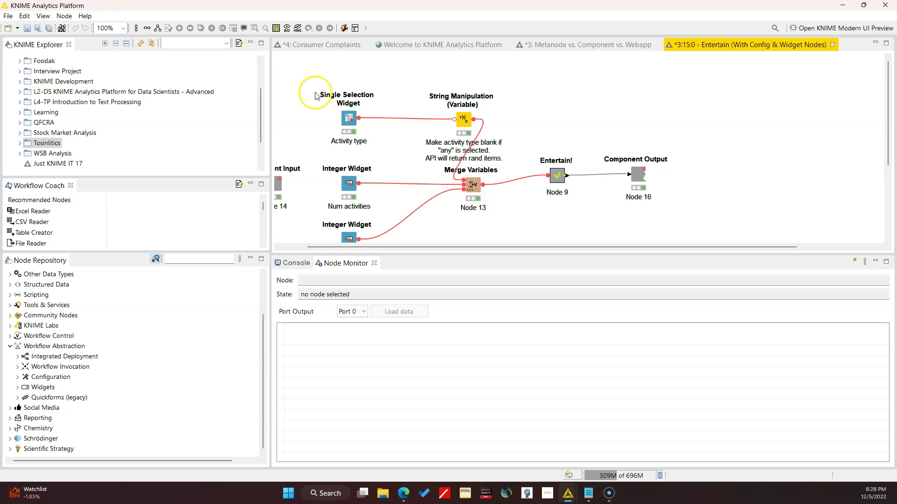
{"action": "scroll", "coordinate": [315, 94], "scroll_direction": "down", "scroll_amount": 1}
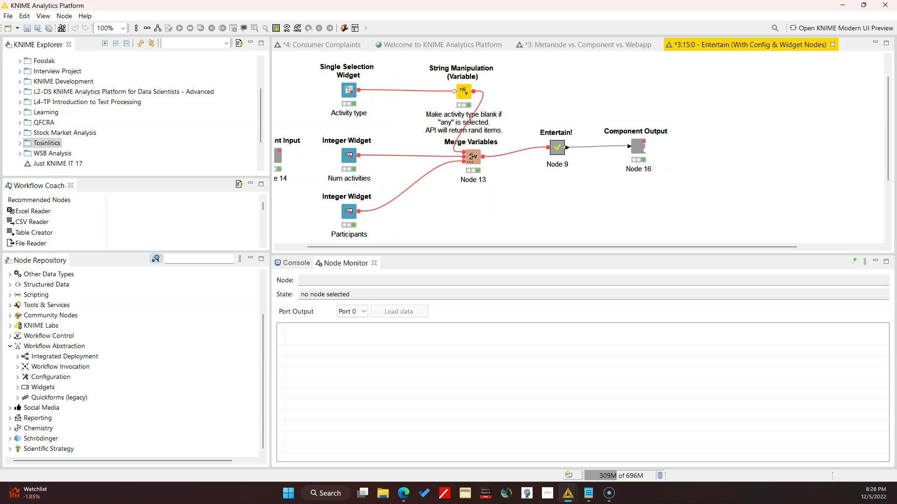
{"action": "left_click", "coordinate": [612, 46]}
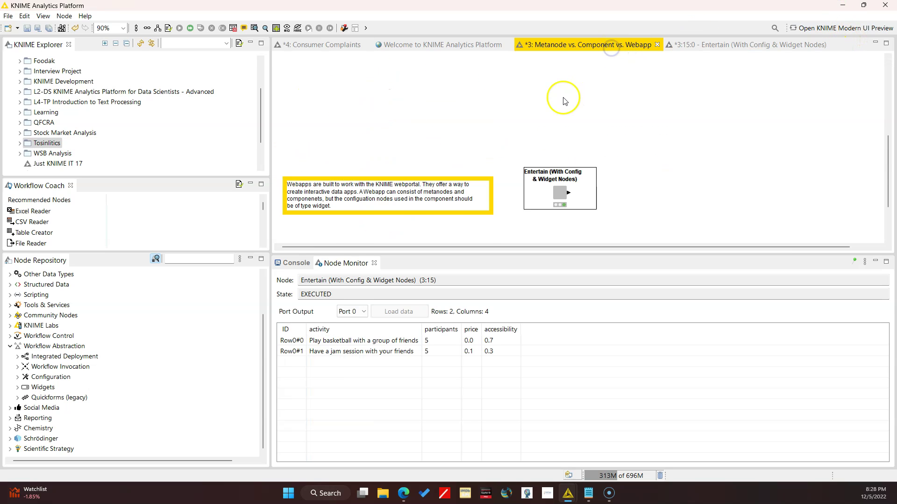
{"action": "scroll", "coordinate": [556, 131], "scroll_direction": "down", "scroll_amount": 3}
{"action": "right_click", "coordinate": [553, 161]}
{"action": "mouse_move", "coordinate": [586, 283]}
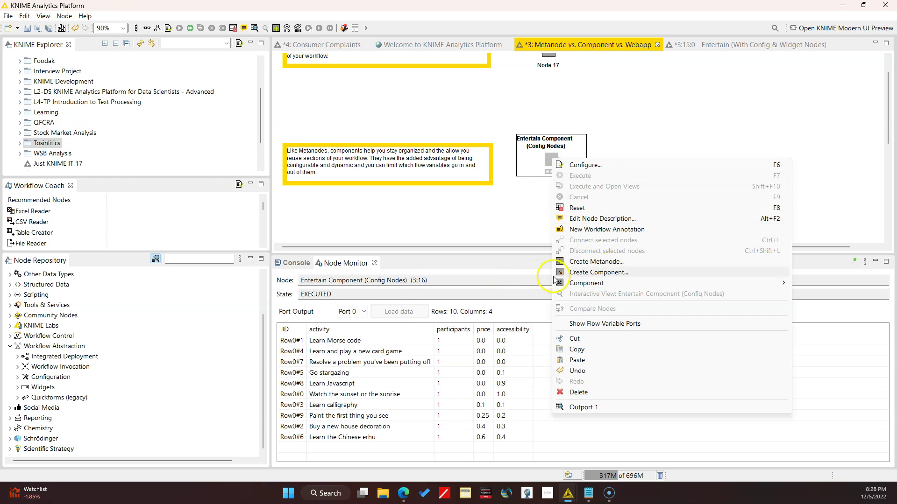
{"action": "left_click", "coordinate": [537, 285]}
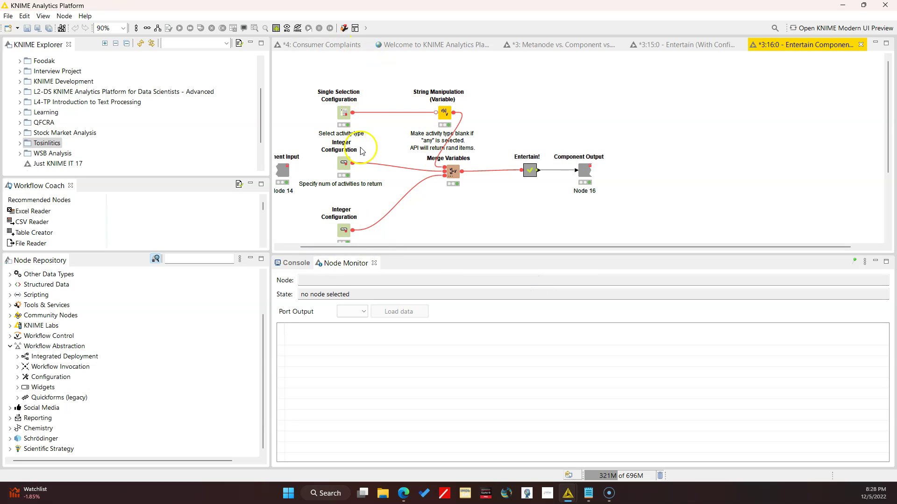
{"action": "left_click", "coordinate": [861, 44]}
{"action": "scroll", "coordinate": [580, 162], "scroll_direction": "down", "scroll_amount": 2}
{"action": "scroll", "coordinate": [581, 163], "scroll_direction": "up", "scroll_amount": 2}
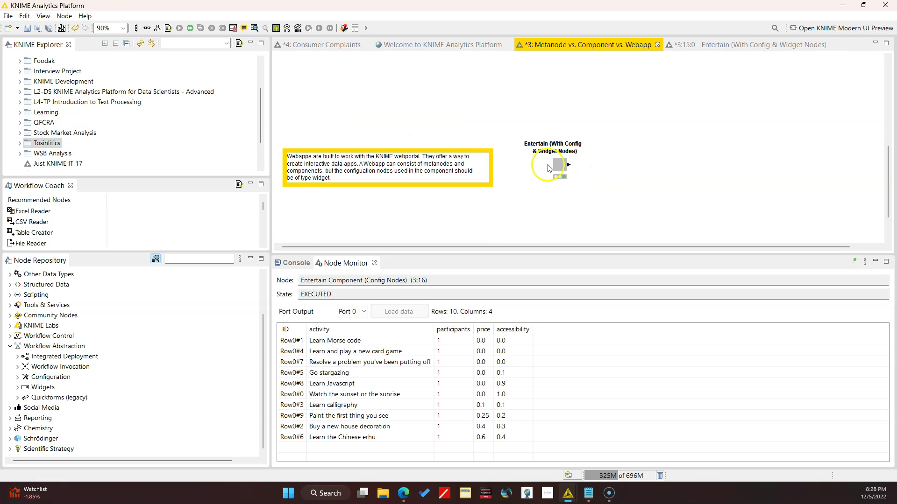
{"action": "left_click", "coordinate": [562, 168]}
Step: Open the Entertain node's interactive view and maximize it
{"action": "double_click", "coordinate": [563, 168]}
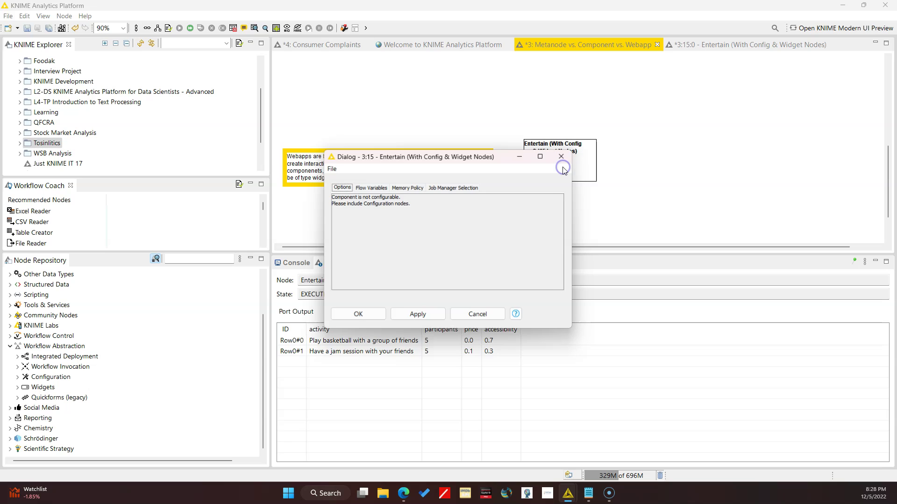
{"action": "left_click", "coordinate": [465, 314]}
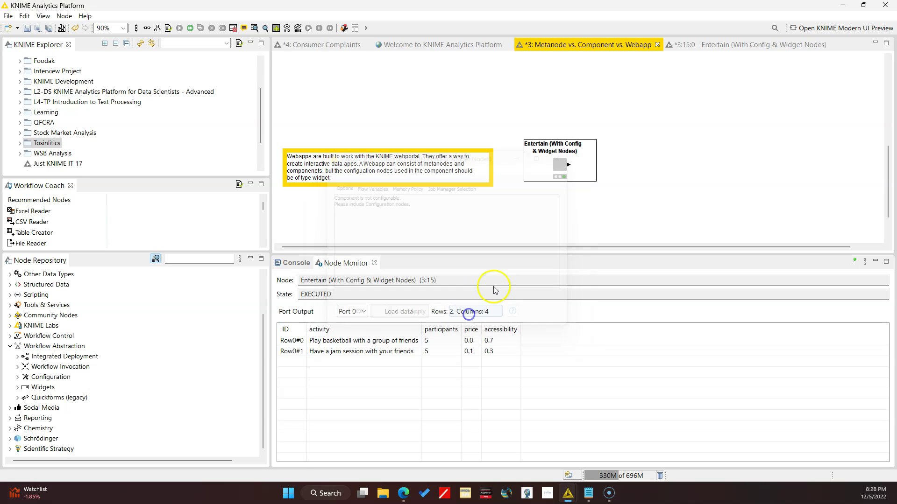
{"action": "right_click", "coordinate": [558, 166]}
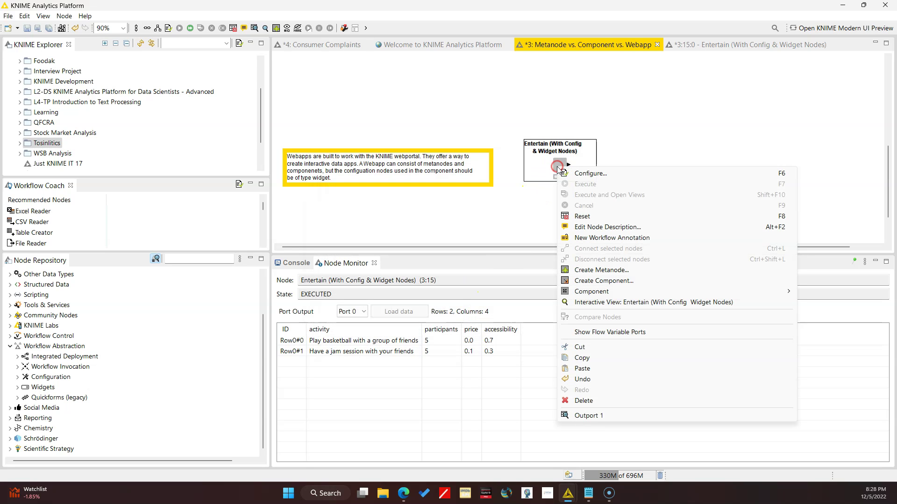
{"action": "left_click", "coordinate": [647, 303]}
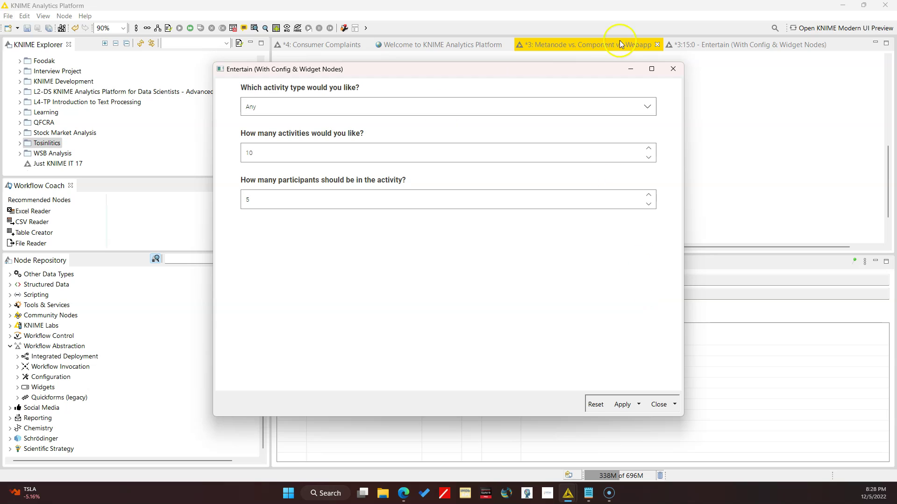
{"action": "left_click", "coordinate": [652, 69]}
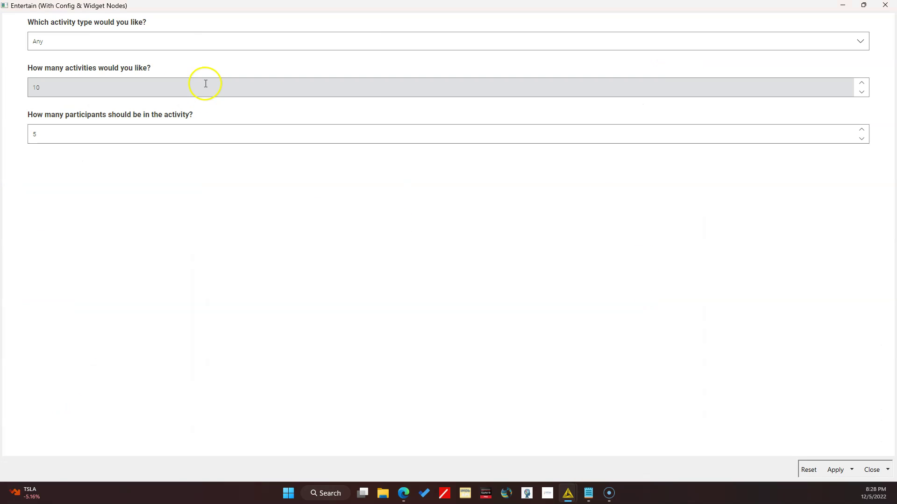
Step: Set activity type Education, 20 activities and 1 participant, and apply them temporarily
{"action": "left_click", "coordinate": [221, 45]}
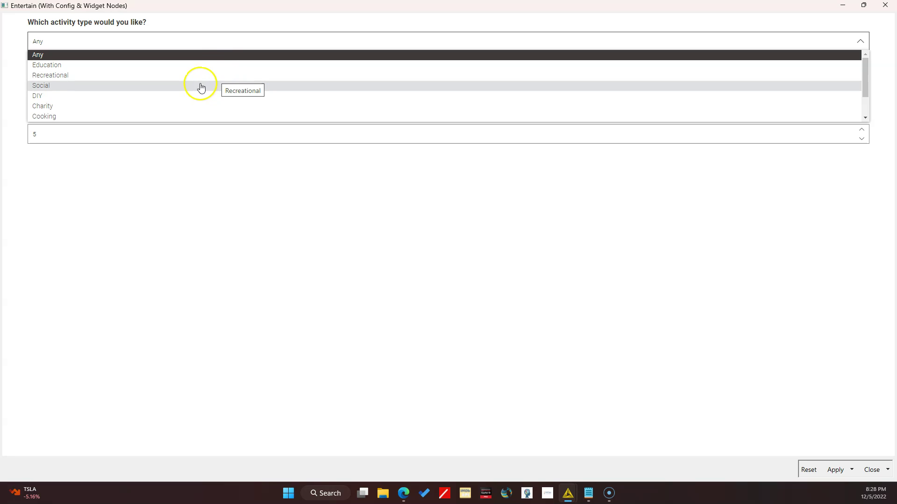
{"action": "left_click", "coordinate": [202, 55]}
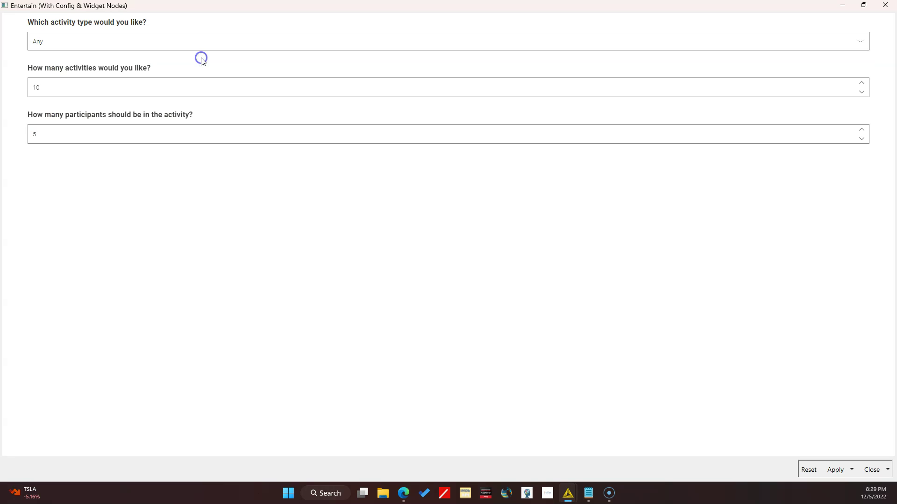
{"action": "left_click", "coordinate": [206, 40]}
{"action": "left_click", "coordinate": [124, 65]}
{"action": "left_click_drag", "start_coordinate": [64, 132], "coordinate": [26, 134]}
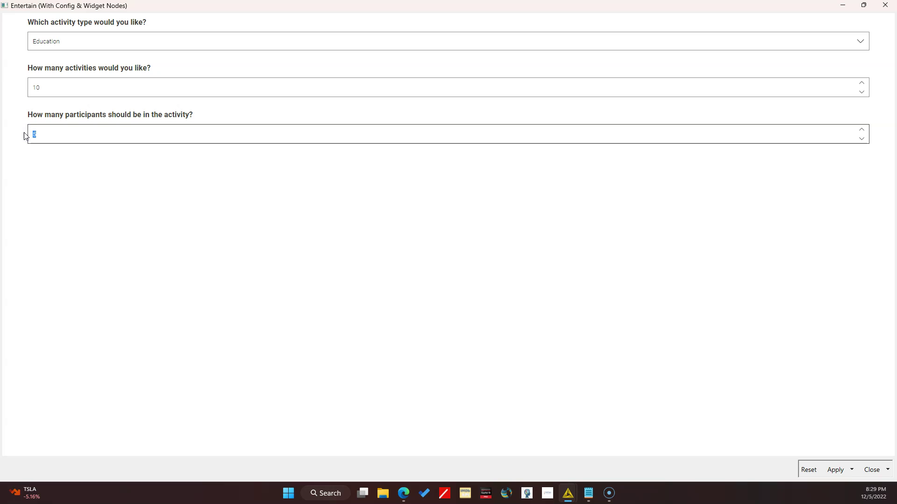
{"action": "type", "text": "1"}
{"action": "left_click_drag", "start_coordinate": [45, 88], "coordinate": [24, 93]}
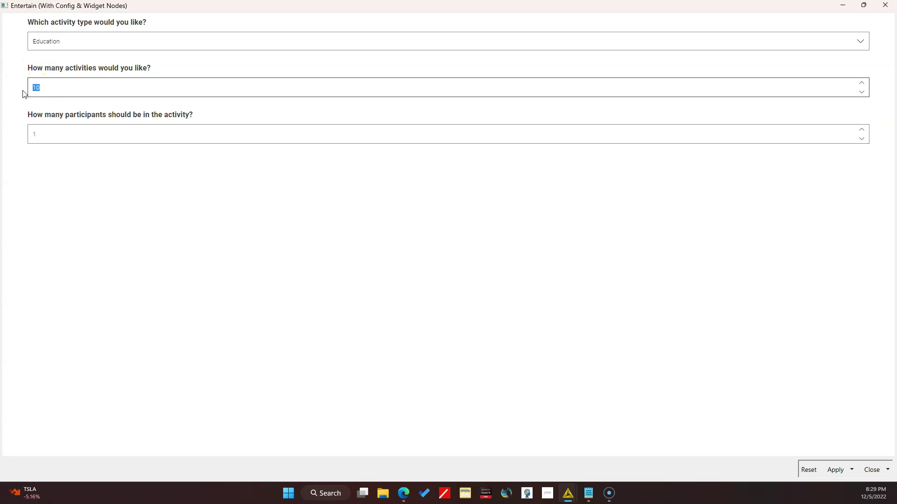
{"action": "type", "text": "2"}
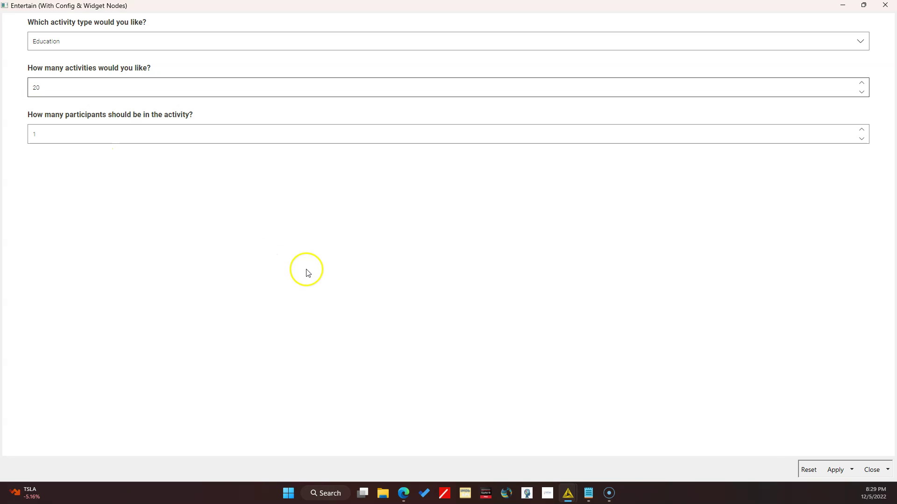
{"action": "left_click", "coordinate": [887, 470]}
{"action": "left_click", "coordinate": [843, 460]}
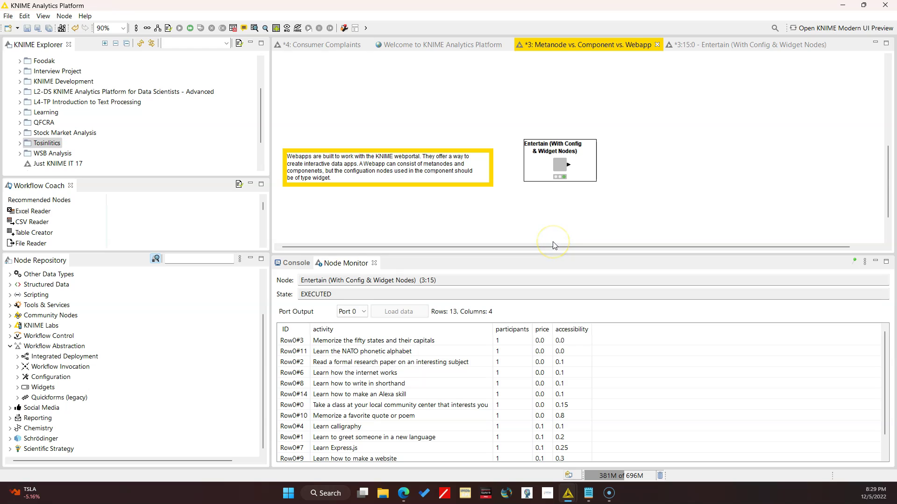
{"action": "scroll", "coordinate": [433, 370], "scroll_direction": "down", "scroll_amount": 1}
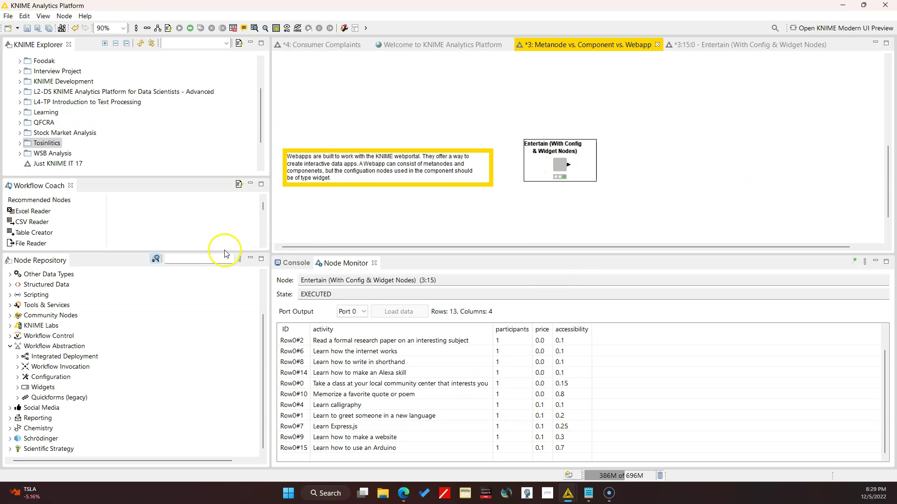
{"action": "left_click", "coordinate": [11, 347]}
{"action": "left_click", "coordinate": [198, 260]}
{"action": "type", "text": "table"}
{"action": "left_click_drag", "start_coordinate": [66, 284], "coordinate": [636, 163]}
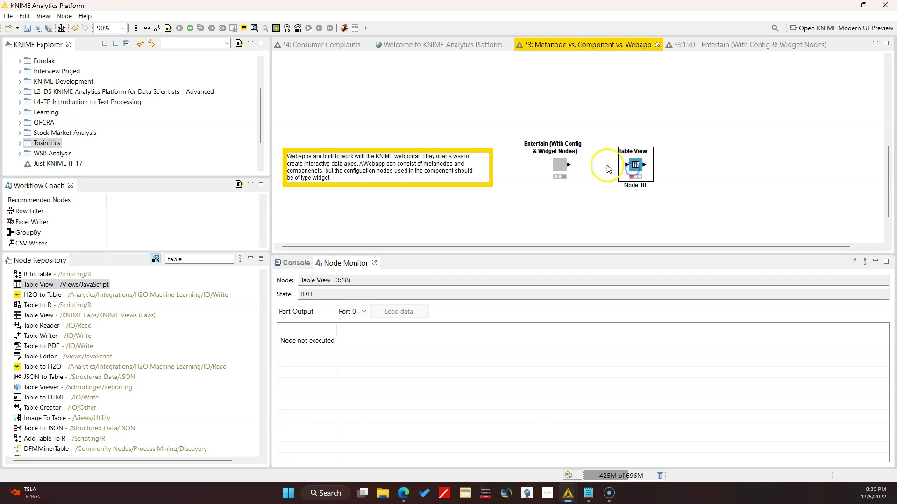
{"action": "left_click", "coordinate": [636, 168]}
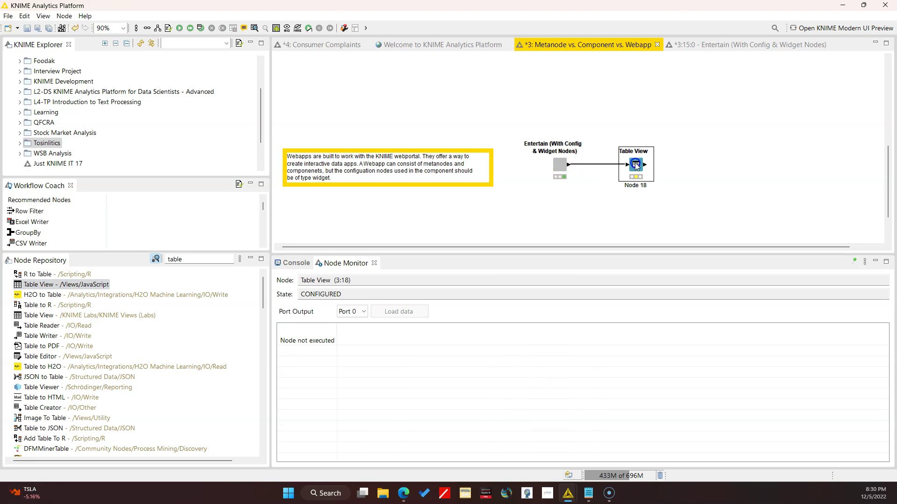
{"action": "double_click", "coordinate": [635, 164]}
{"action": "left_click", "coordinate": [451, 160]}
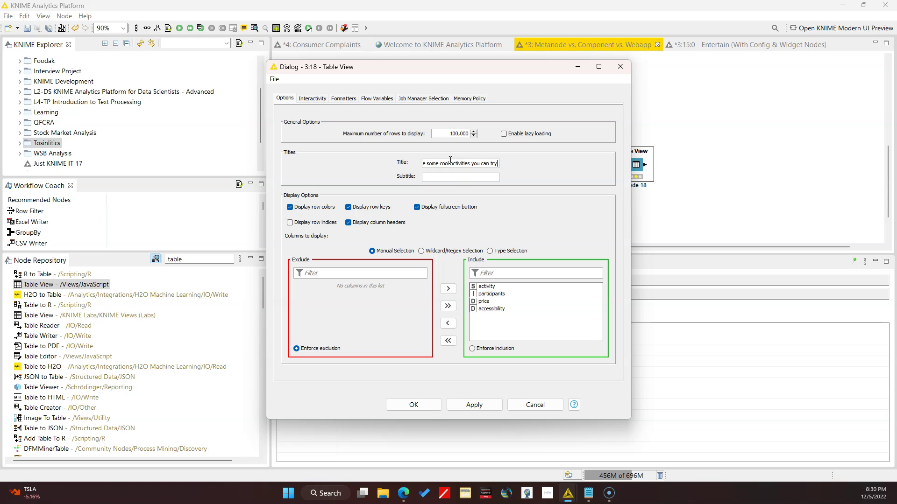
{"action": "left_click", "coordinate": [343, 98]}
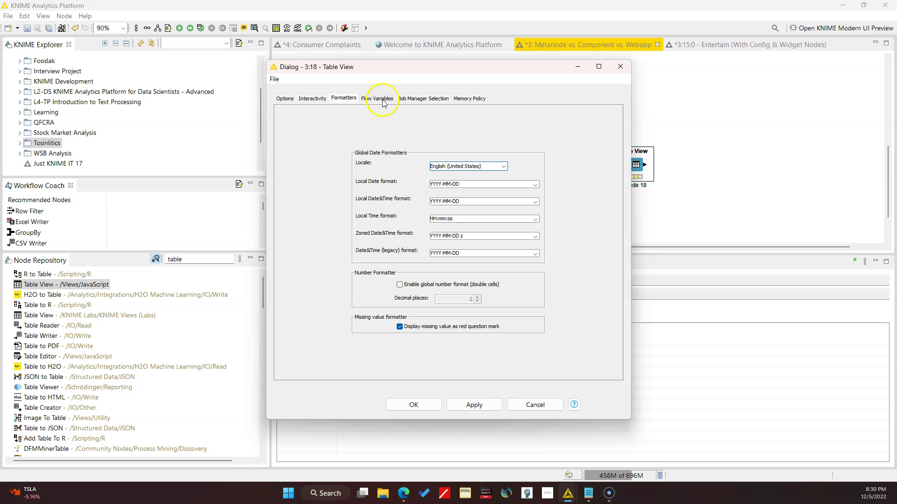
{"action": "left_click", "coordinate": [383, 101]}
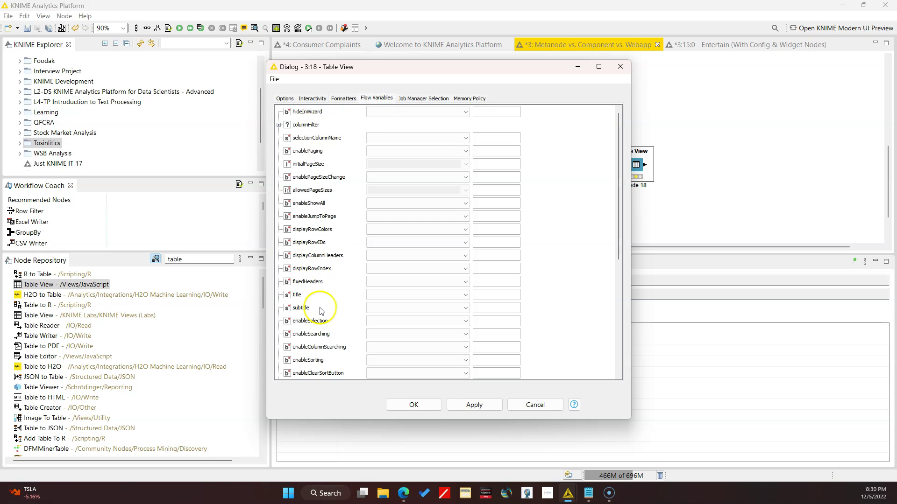
{"action": "scroll", "coordinate": [340, 289], "scroll_direction": "down", "scroll_amount": 3}
{"action": "left_click_drag", "start_coordinate": [619, 234], "coordinate": [617, 332]}
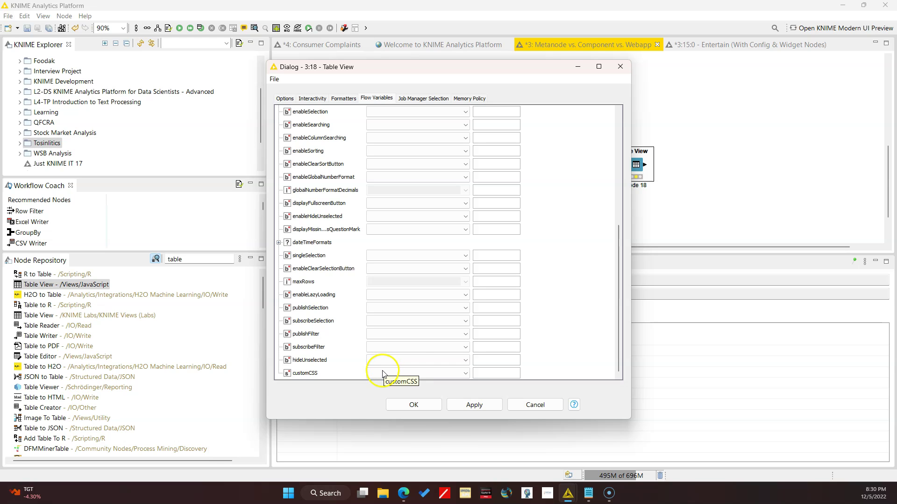
{"action": "left_click", "coordinate": [535, 402]}
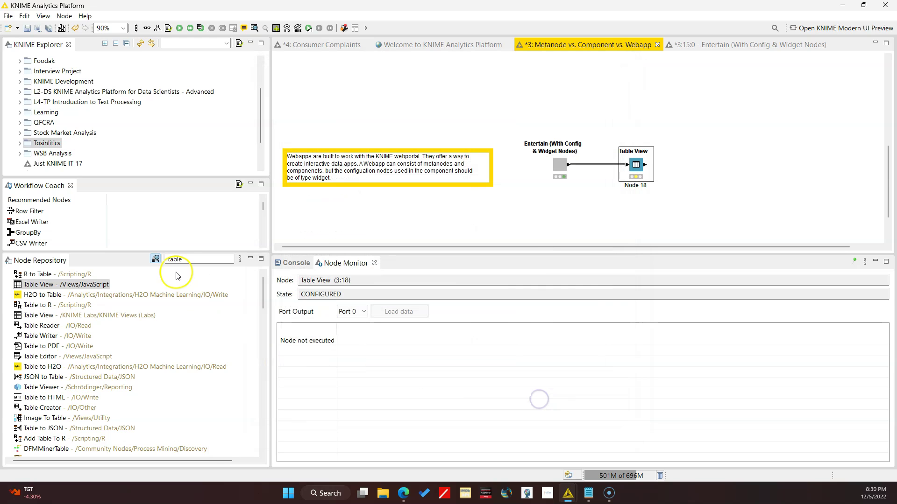
Step: Filter the node repository for 'css' and add a CSS Editor node to the canvas
{"action": "double_click", "coordinate": [176, 259]}
{"action": "type", "text": "css"}
{"action": "left_click_drag", "start_coordinate": [56, 275], "coordinate": [627, 114]}
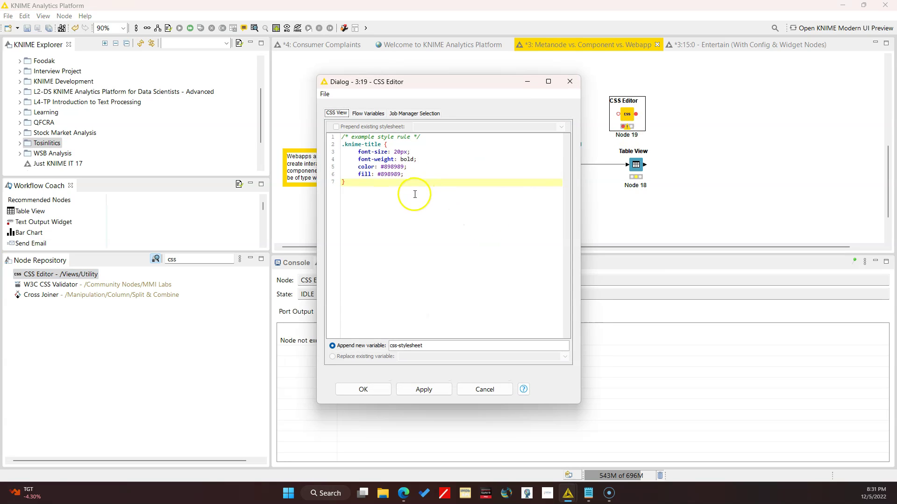
{"action": "left_click", "coordinate": [465, 391]}
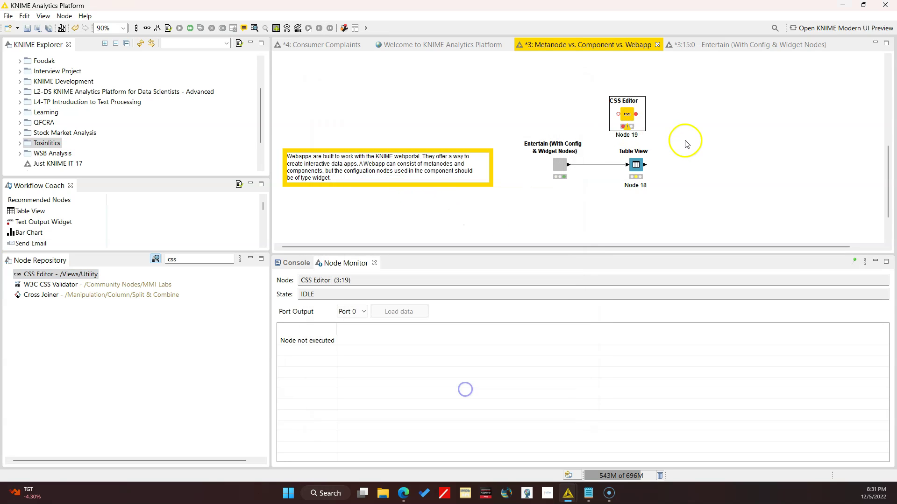
Step: Connect the CSS Editor to Table View, then delete it again
{"action": "mouse_move", "coordinate": [635, 114]}
{"action": "left_mouse_down"}
{"action": "mouse_move", "coordinate": [647, 165]}
{"action": "mouse_move", "coordinate": [635, 174]}
{"action": "left_mouse_up"}
{"action": "left_click", "coordinate": [631, 117]}
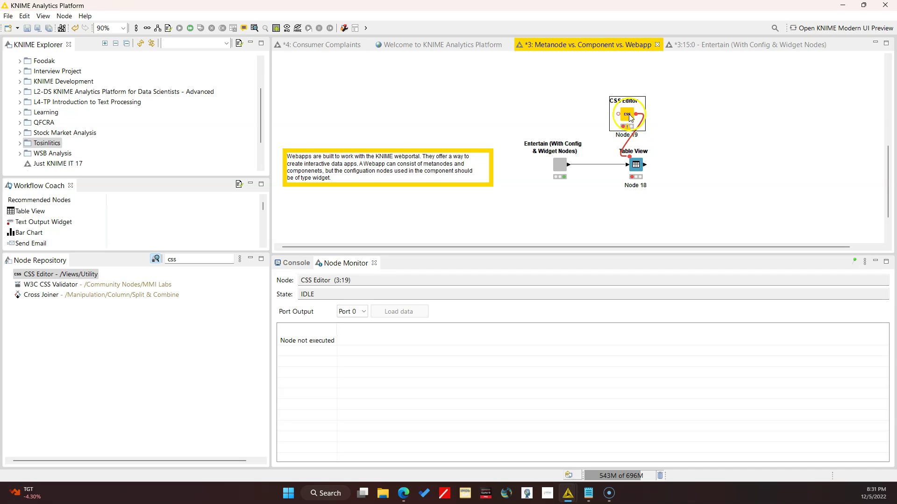
{"action": "key", "text": "Delete"}
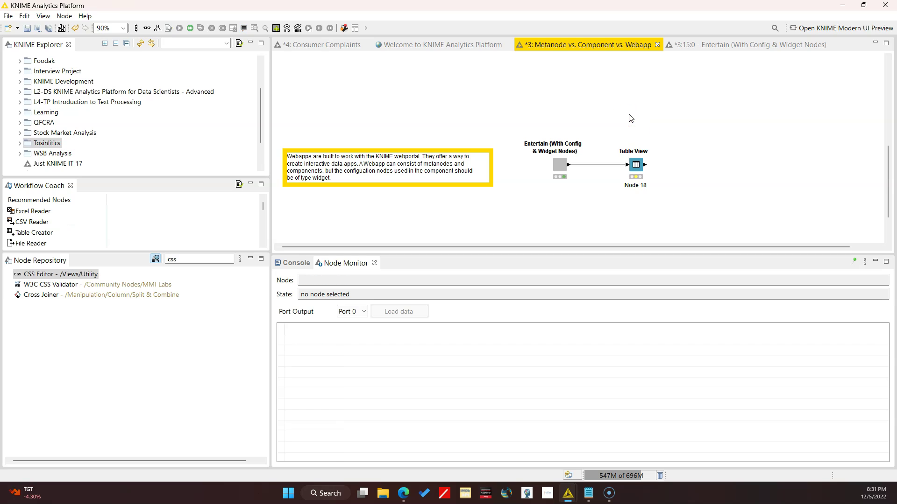
Step: Nudge Table View left and change its Node 18 label to 'View Results'
{"action": "left_click_drag", "start_coordinate": [640, 170], "coordinate": [623, 171]}
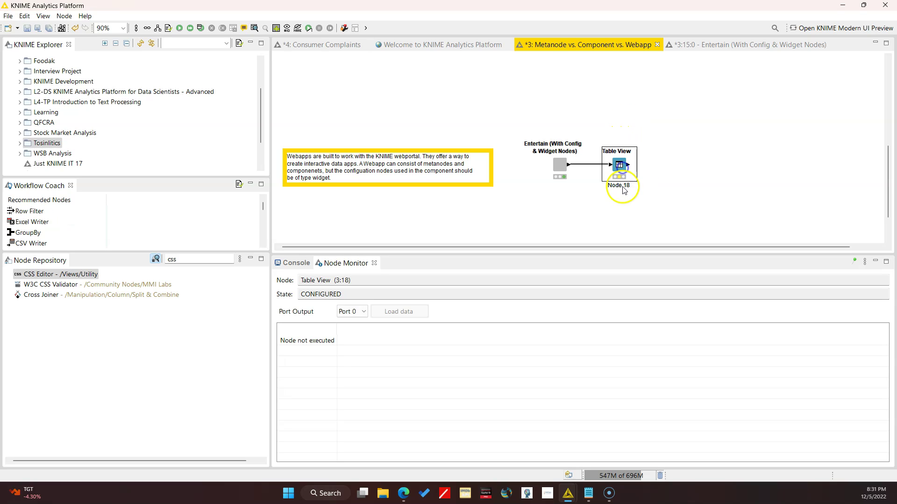
{"action": "double_click", "coordinate": [621, 186]}
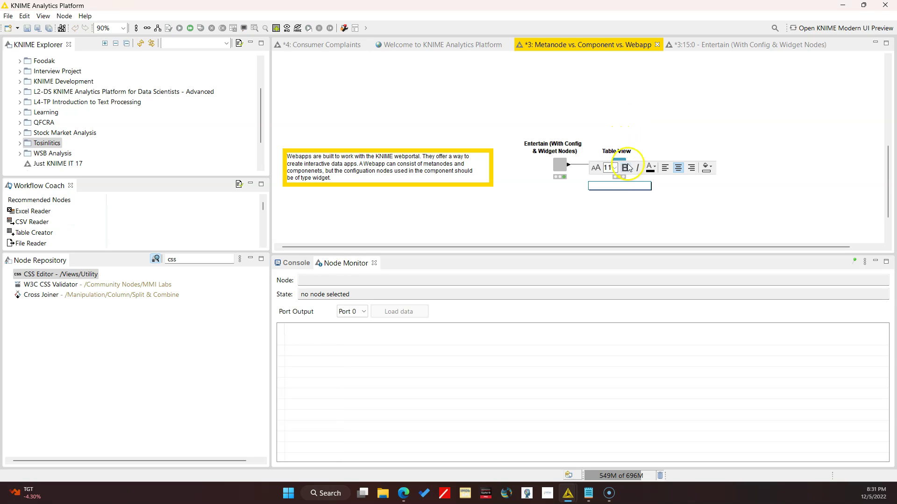
{"action": "left_click", "coordinate": [629, 168]}
{"action": "left_click", "coordinate": [615, 194]}
{"action": "double_click", "coordinate": [624, 185]}
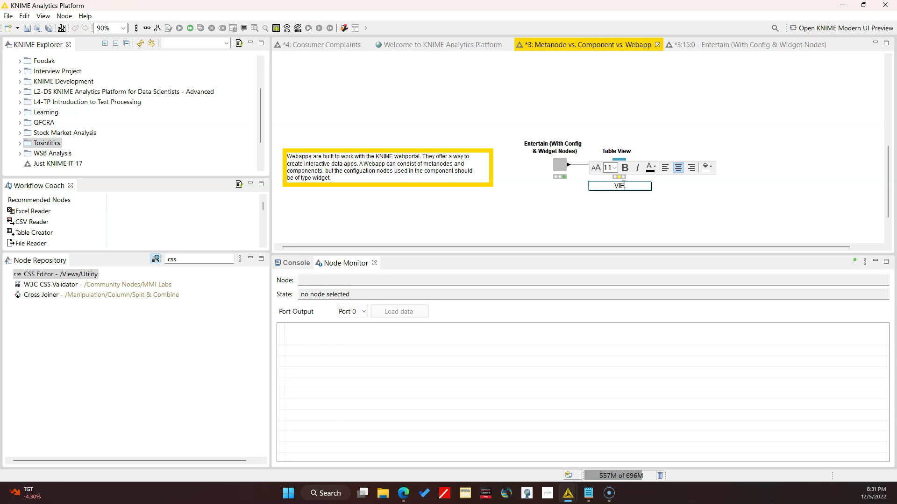
{"action": "type", "text": "View Results"}
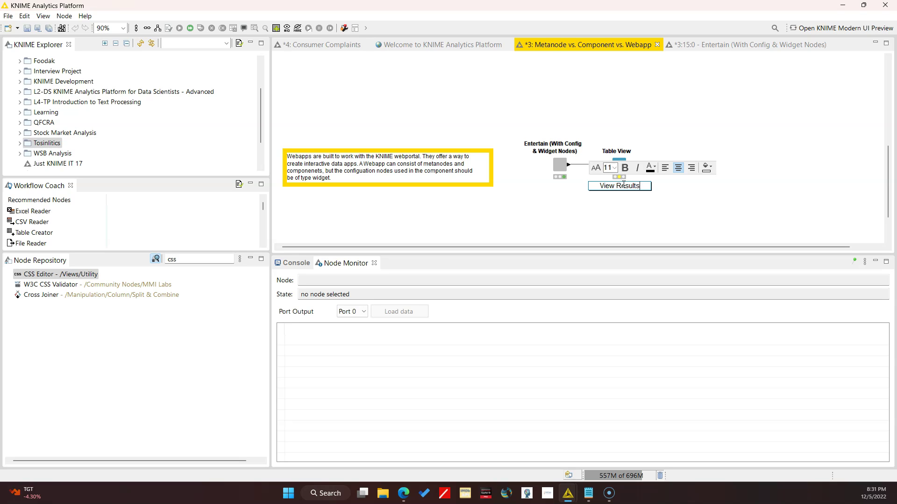
{"action": "left_click", "coordinate": [620, 213]}
{"action": "left_click", "coordinate": [620, 167]}
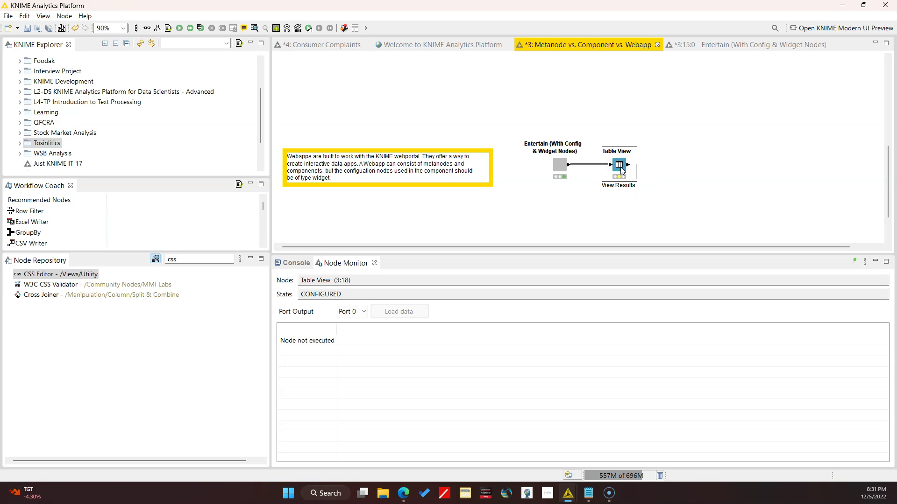
Step: Execute Table View, sort its 13 activities by price descending, and close the view
{"action": "left_click", "coordinate": [200, 27]}
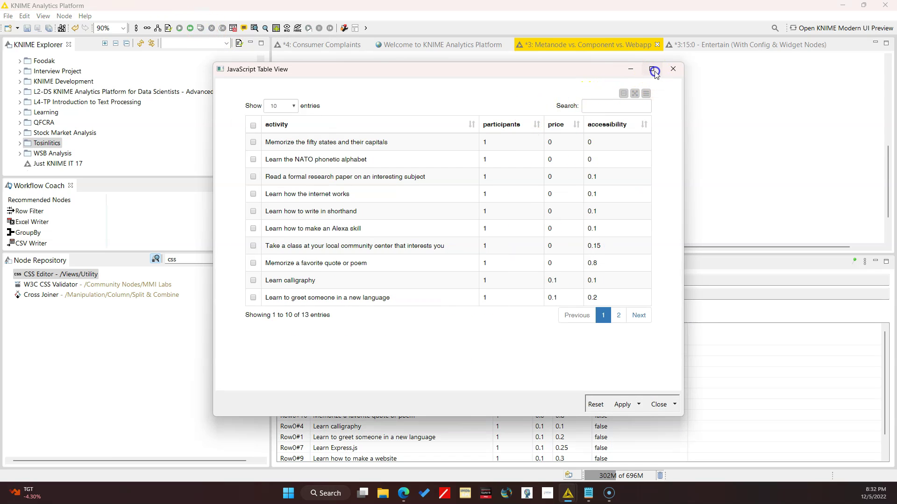
{"action": "left_click", "coordinate": [654, 70]}
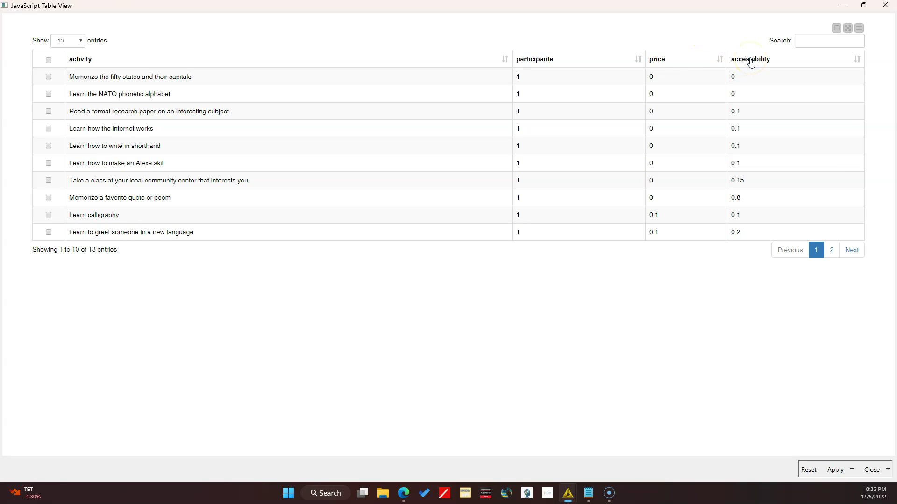
{"action": "left_click", "coordinate": [720, 59]}
{"action": "left_click", "coordinate": [720, 59]}
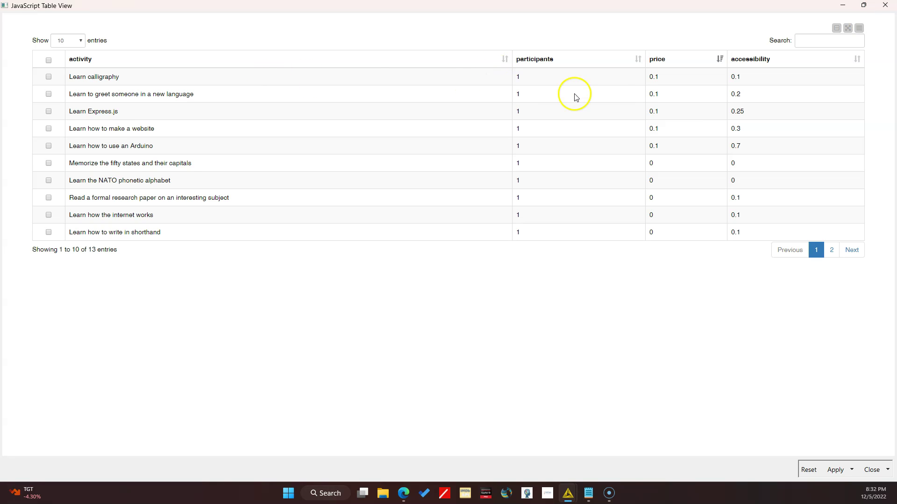
{"action": "left_click", "coordinate": [885, 5]}
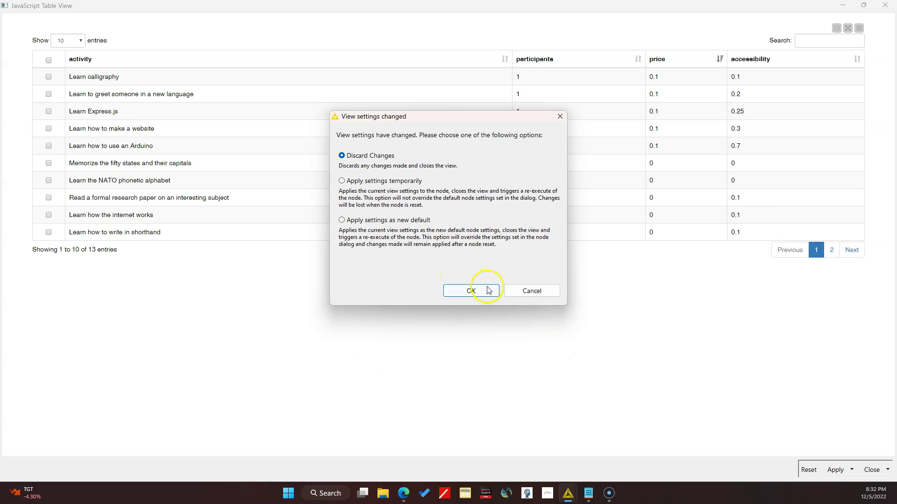
Step: Apply the price sort temporarily, then wrap Table View into a component named 'View Results'
{"action": "left_click", "coordinate": [410, 182]}
{"action": "left_click", "coordinate": [486, 290]}
{"action": "right_click", "coordinate": [621, 172]}
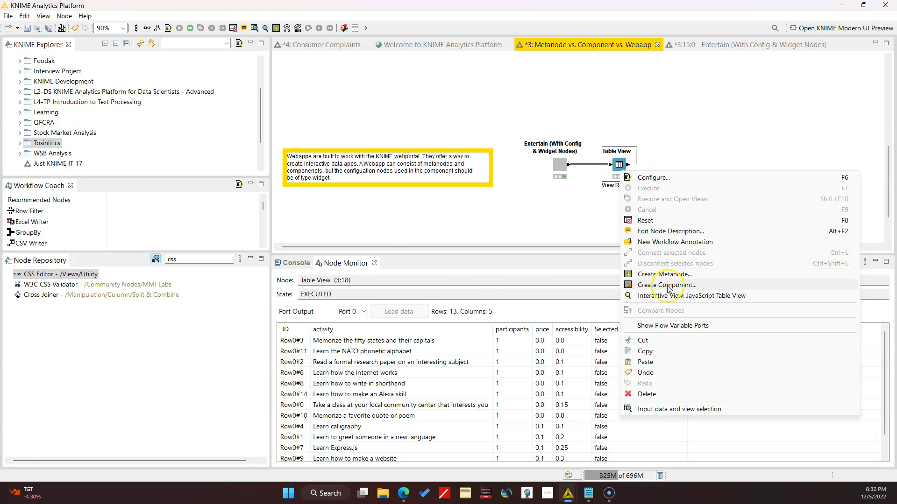
{"action": "left_click", "coordinate": [669, 286]}
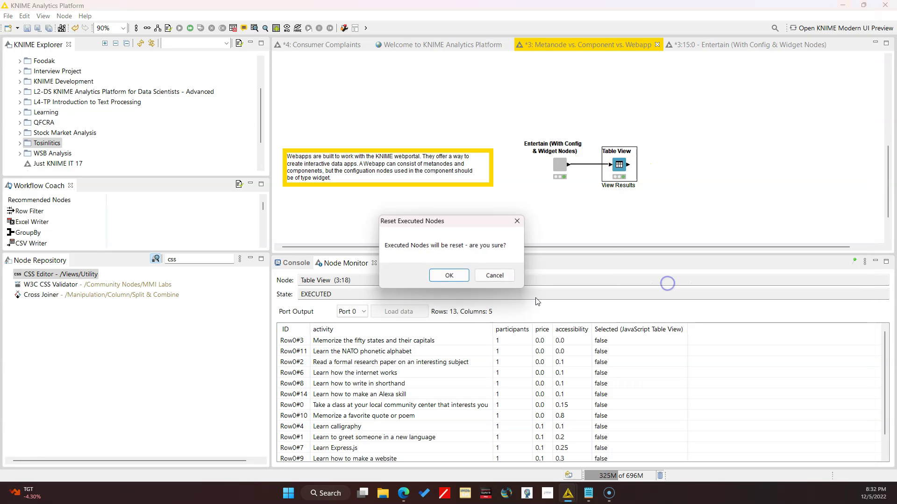
{"action": "left_click", "coordinate": [437, 277]}
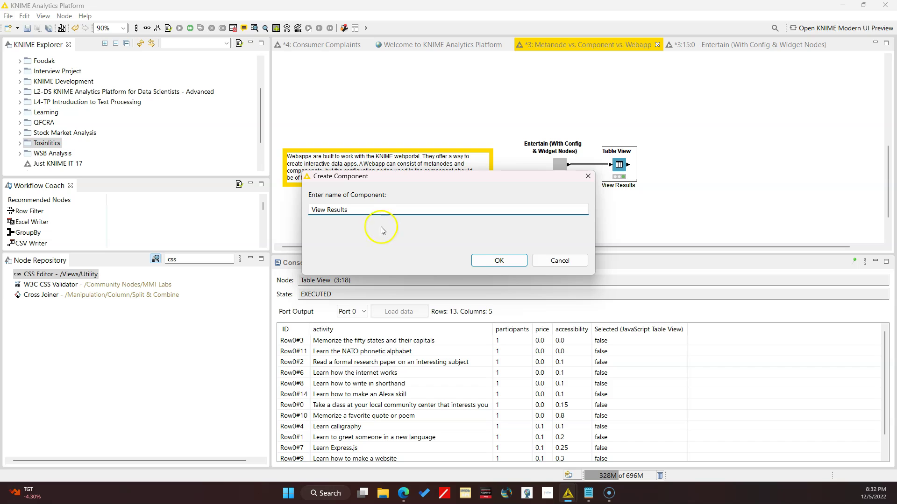
{"action": "left_click", "coordinate": [484, 262]}
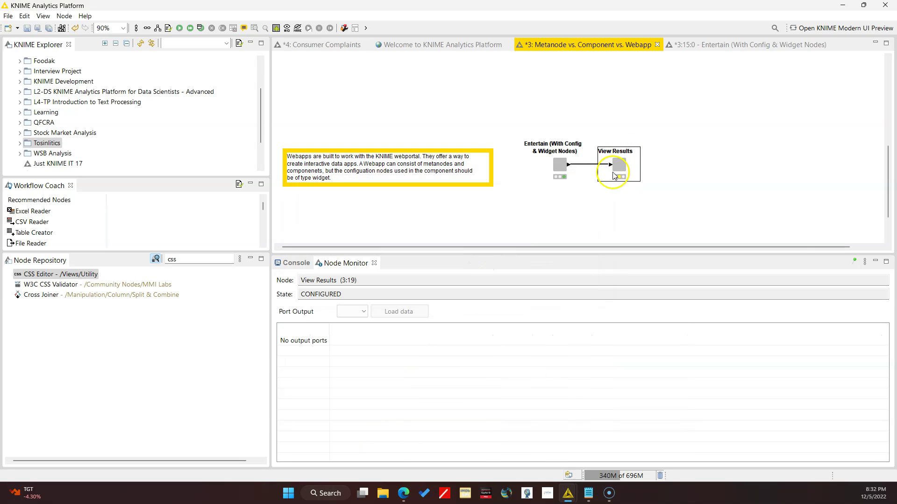
{"action": "double_click", "coordinate": [614, 176]}
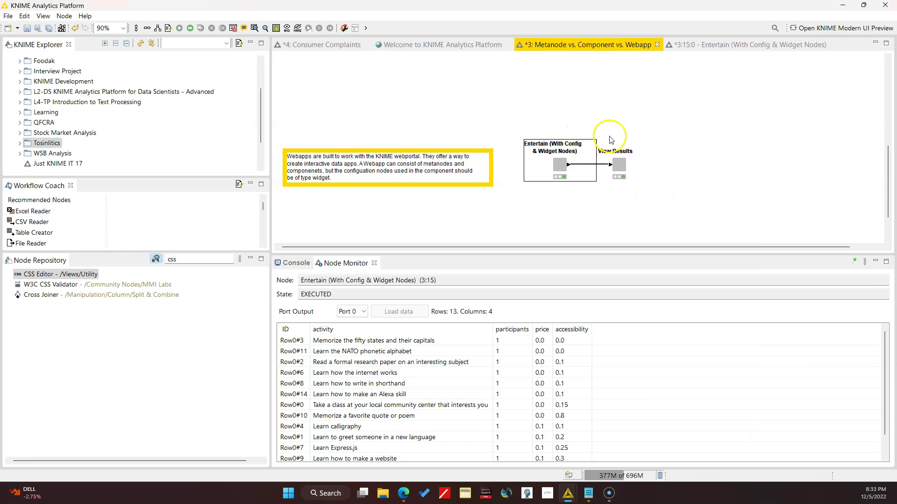
{"action": "left_click", "coordinate": [661, 159]}
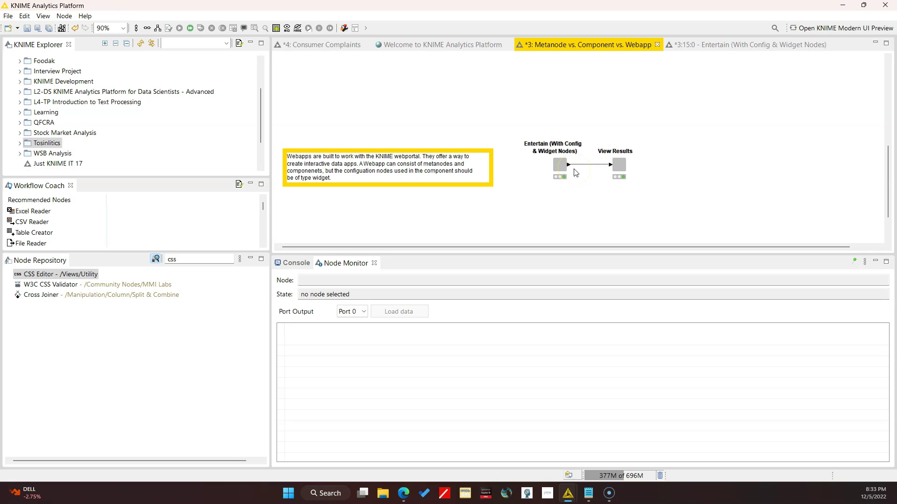
Step: Open the Entertain component's inner workflow and its layout editor full screen
{"action": "right_click", "coordinate": [560, 164]}
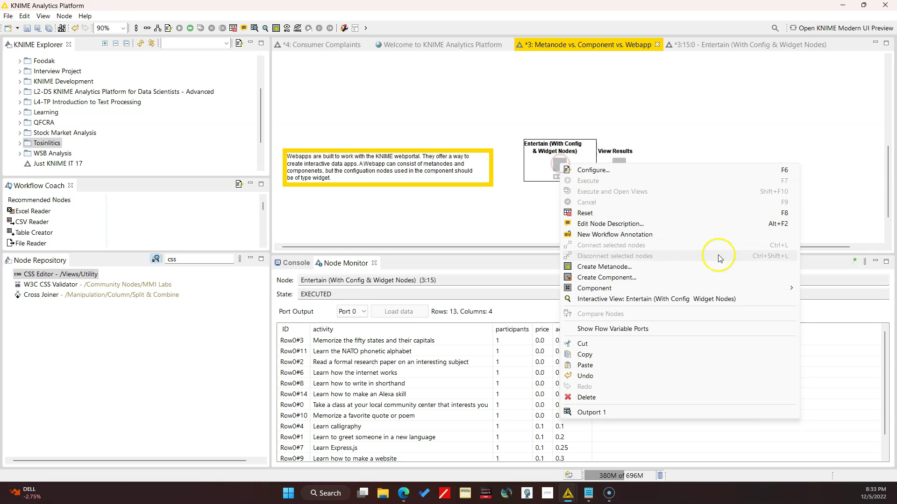
{"action": "mouse_move", "coordinate": [766, 292]}
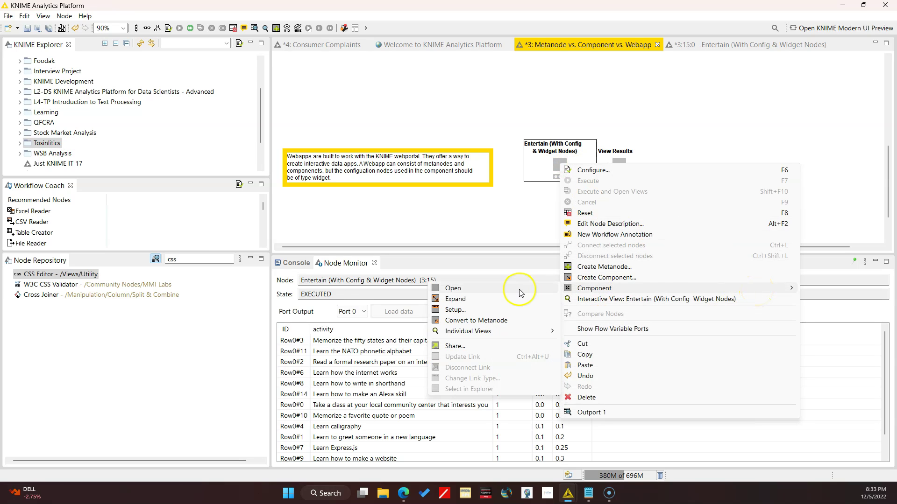
{"action": "left_click", "coordinate": [520, 293]}
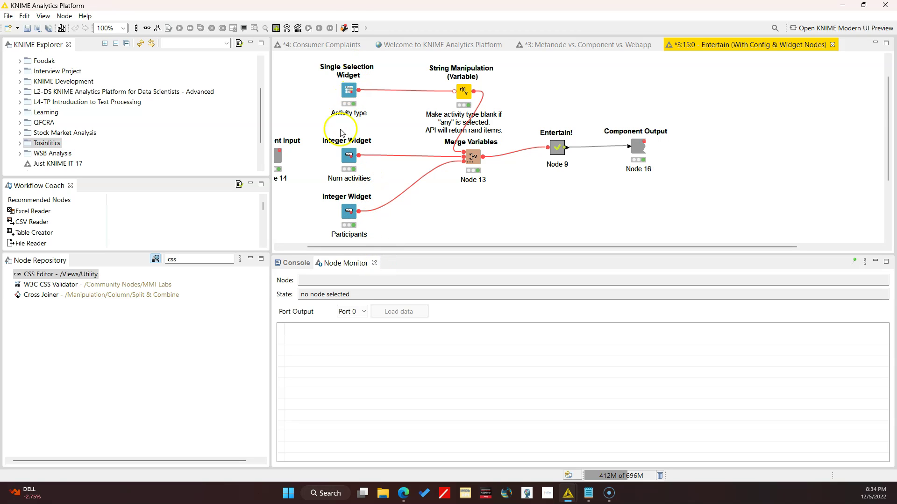
{"action": "left_click", "coordinate": [355, 28]}
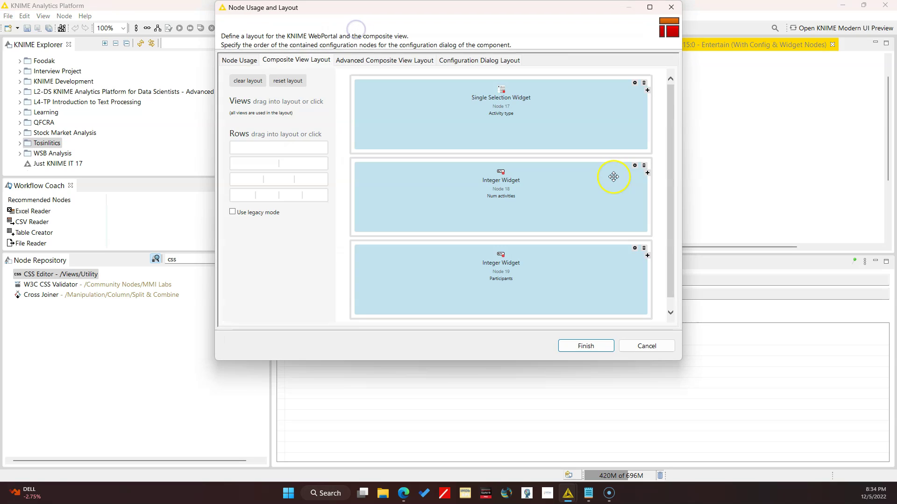
{"action": "left_click", "coordinate": [649, 7]}
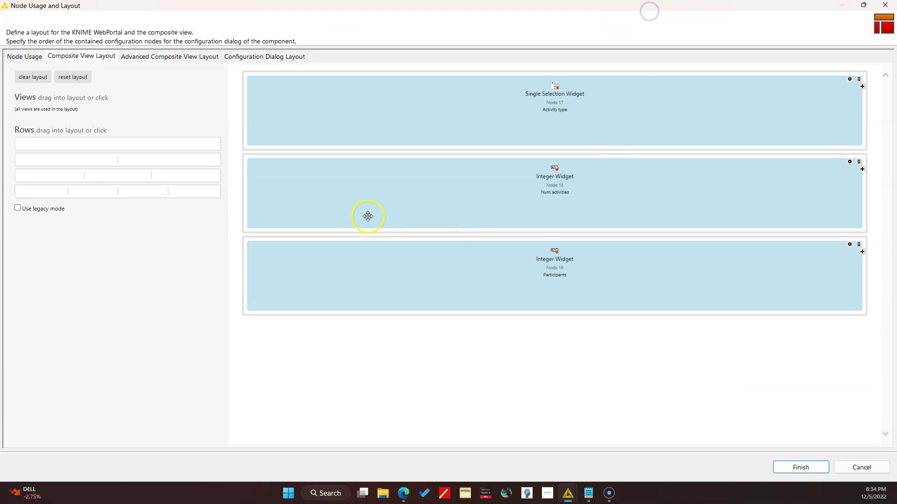
Step: Move Num activities into a new top row, remove the empty row, and finish
{"action": "left_click_drag", "start_coordinate": [72, 138], "coordinate": [519, 82]}
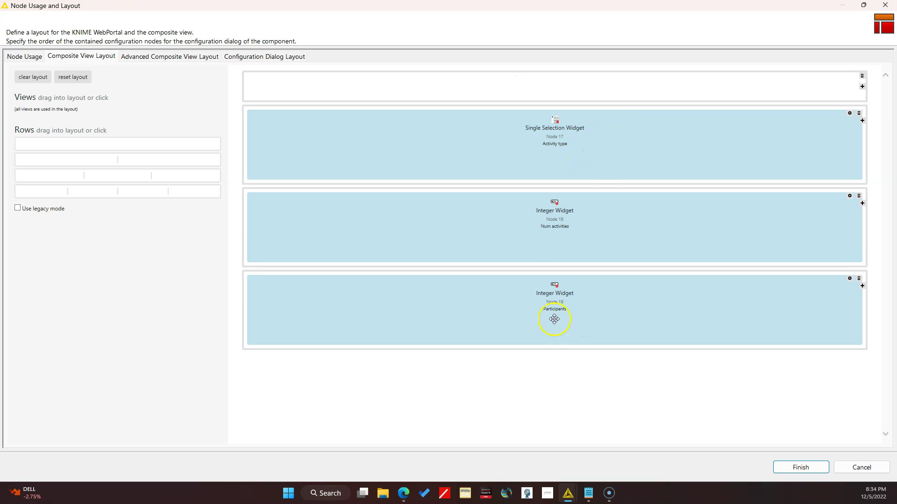
{"action": "left_click_drag", "start_coordinate": [555, 271], "coordinate": [586, 110]}
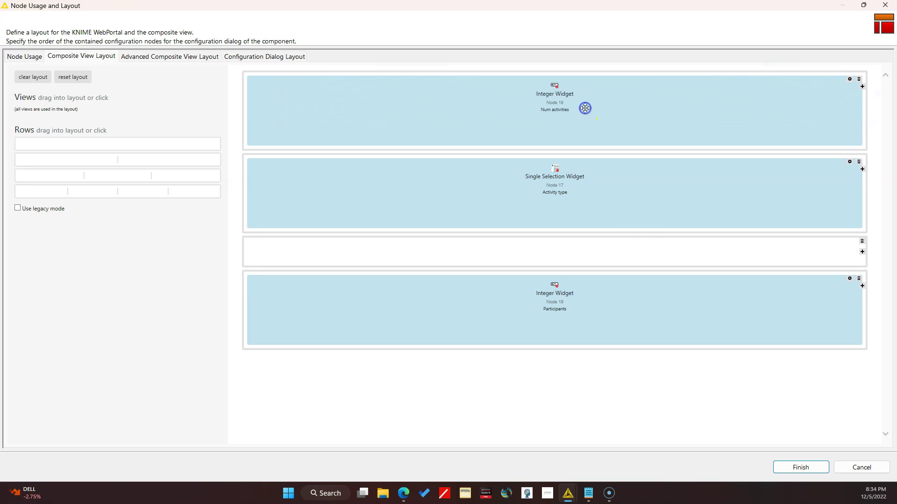
{"action": "left_click", "coordinate": [862, 241]}
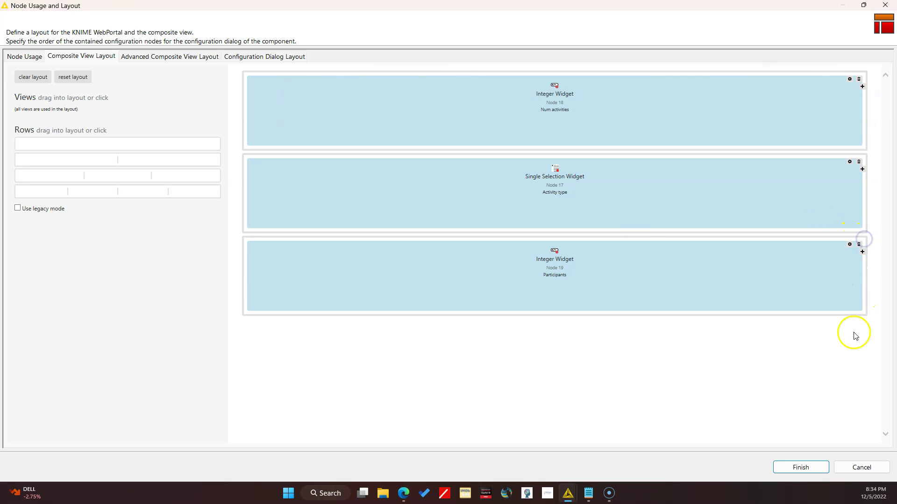
{"action": "left_click", "coordinate": [802, 468]}
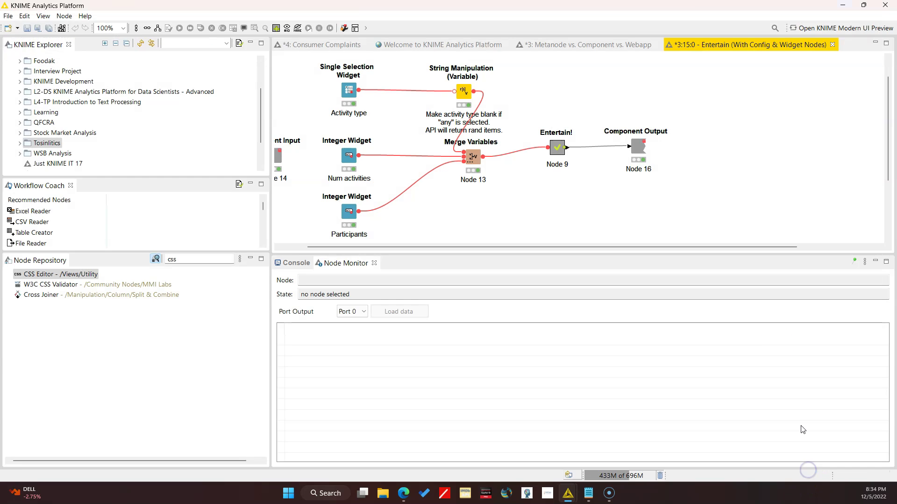
Step: Close the component tab and create a 'Webapp Entertain' workflow in the Tosinlitics folder
{"action": "left_click", "coordinate": [832, 45]}
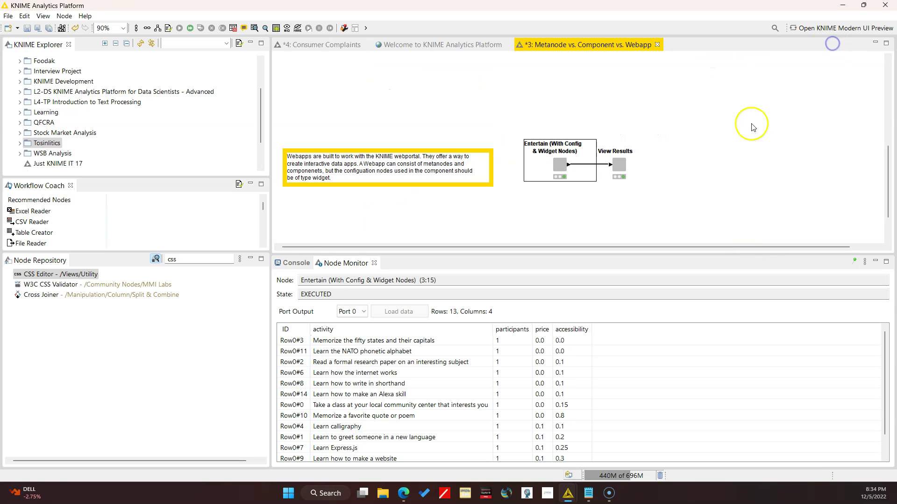
{"action": "left_click", "coordinate": [265, 28]}
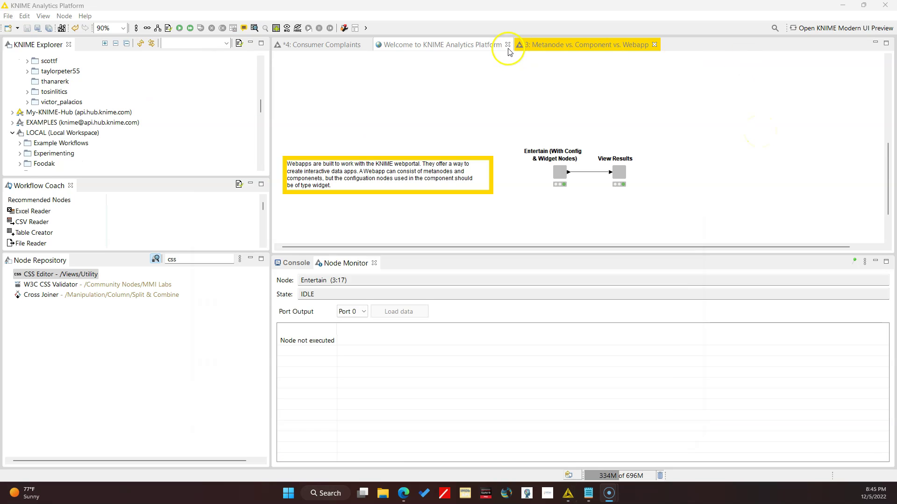
{"action": "scroll", "coordinate": [98, 98], "scroll_direction": "up", "scroll_amount": 5}
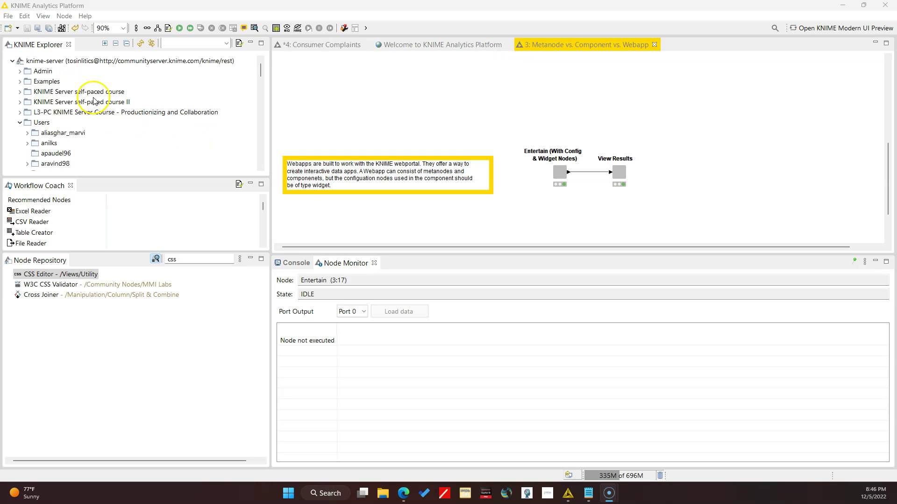
{"action": "scroll", "coordinate": [75, 140], "scroll_direction": "down", "scroll_amount": 8}
{"action": "right_click", "coordinate": [53, 123]}
{"action": "left_click", "coordinate": [103, 133]}
{"action": "type", "text": "Webapp Entertain"}
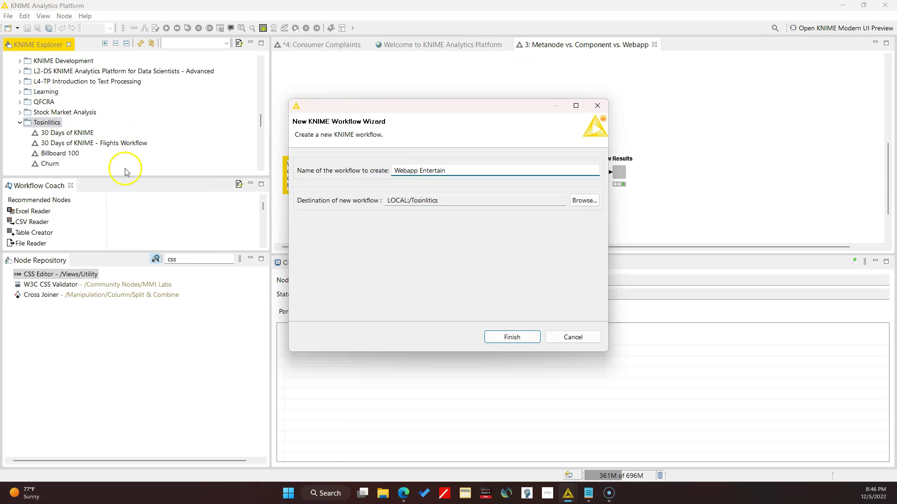
{"action": "left_click", "coordinate": [512, 338]}
Step: Paste the Entertain and View Results nodes into Webapp Entertain, clear a label, and save
{"action": "left_click_drag", "start_coordinate": [524, 133], "coordinate": [646, 204]}
{"action": "left_click", "coordinate": [691, 44]}
{"action": "left_click", "coordinate": [650, 44]}
{"action": "left_click", "coordinate": [703, 44]}
{"action": "key", "text": "ctrl+v"}
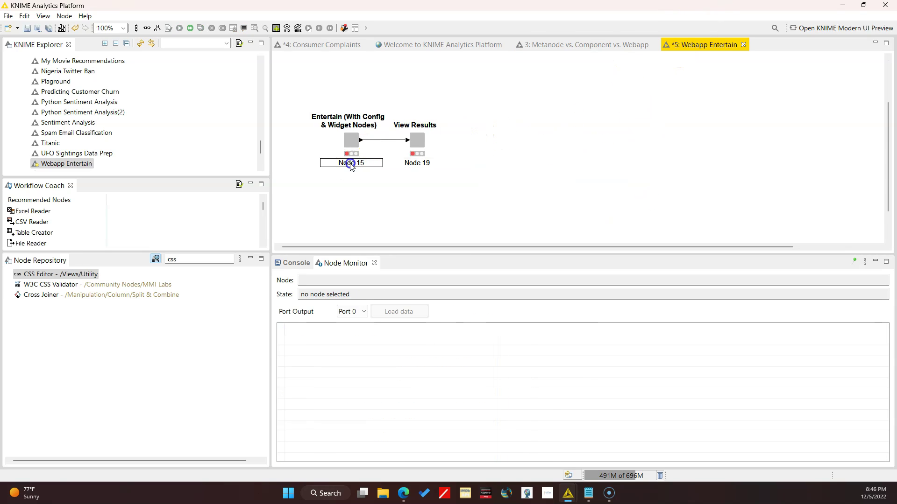
{"action": "left_click", "coordinate": [350, 163]}
{"action": "left_click", "coordinate": [415, 163]}
{"action": "key", "text": "BackSpace"}
{"action": "key", "text": "ctrl+s"}
{"action": "left_click", "coordinate": [443, 161]}
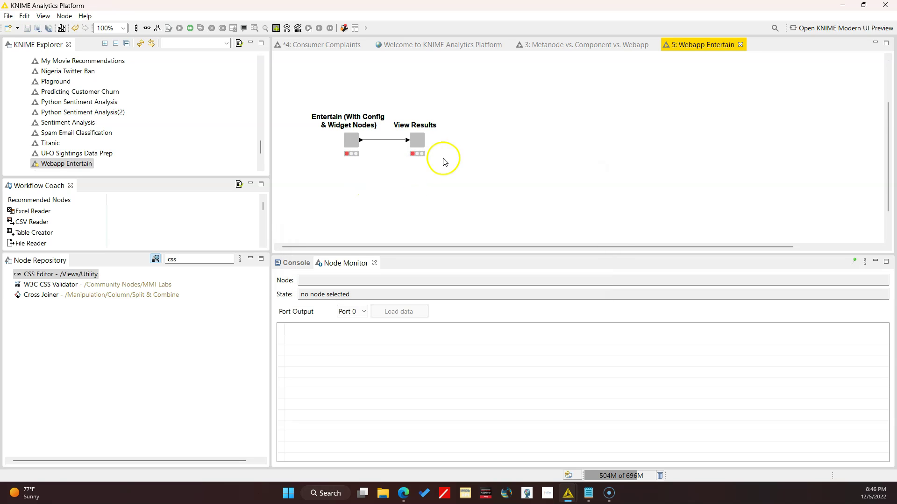
Step: Upload the Webapp Entertain workflow to the KNIME Server
{"action": "left_click", "coordinate": [740, 45]}
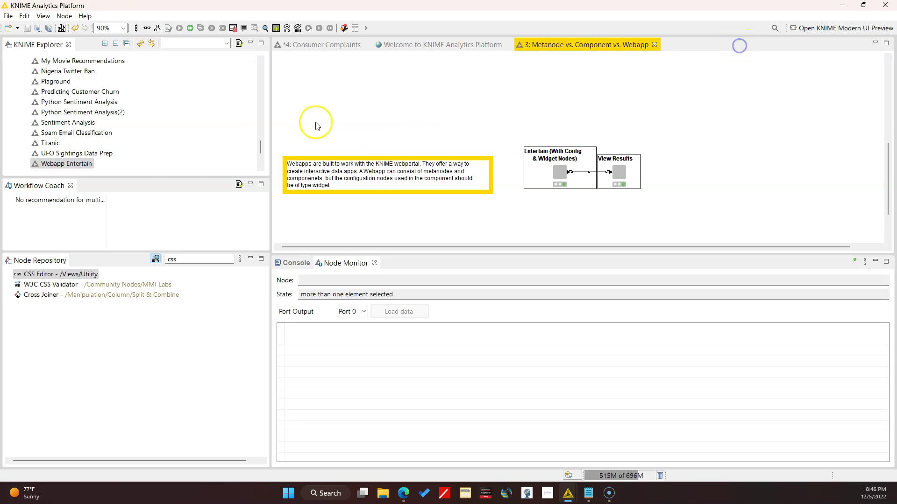
{"action": "right_click", "coordinate": [68, 164]}
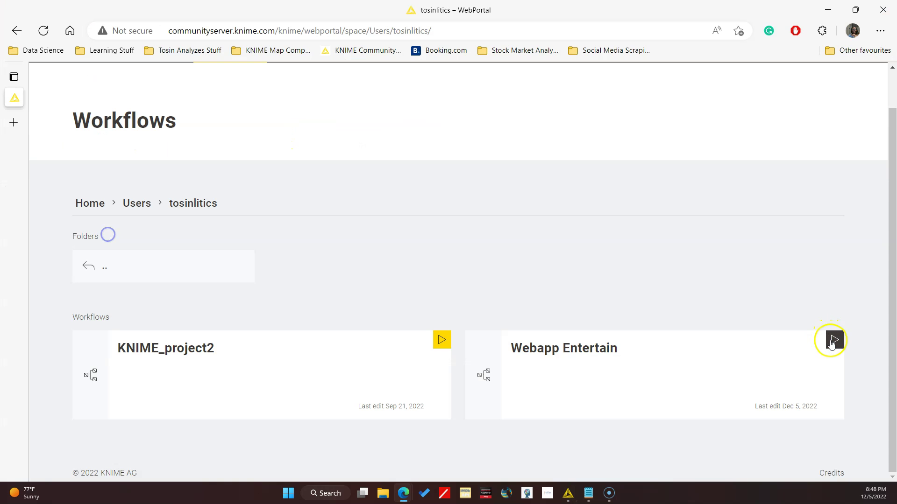
{"action": "left_click", "coordinate": [830, 340]}
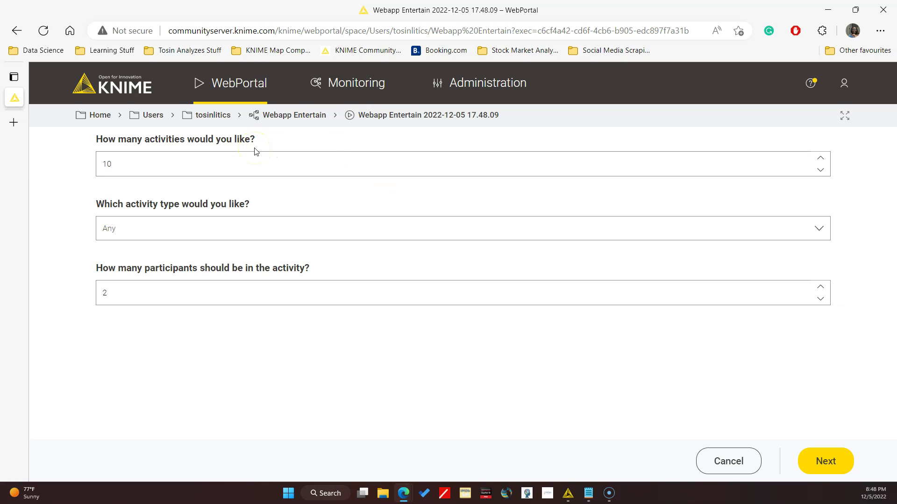
Step: Submit the webapp form for 10 Social activities with 2 participants, then return to KNIME
{"action": "left_click", "coordinate": [228, 157]}
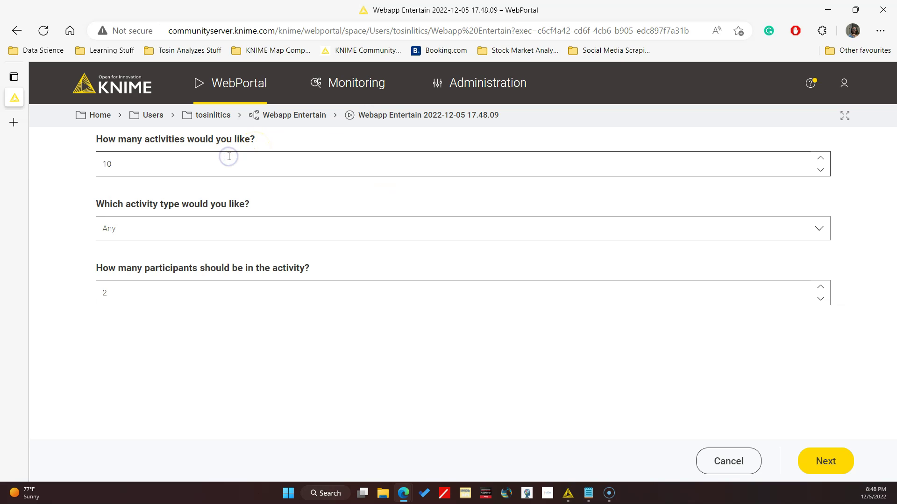
{"action": "left_click", "coordinate": [163, 231]}
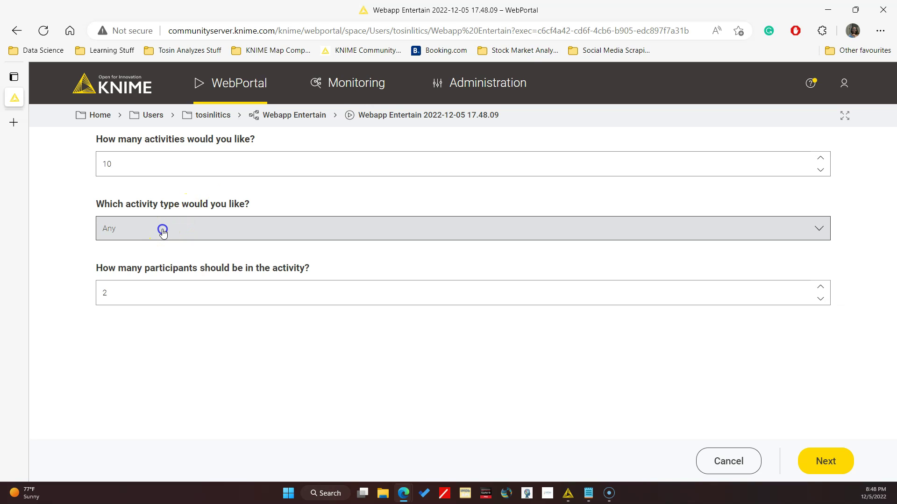
{"action": "left_click", "coordinate": [136, 287]}
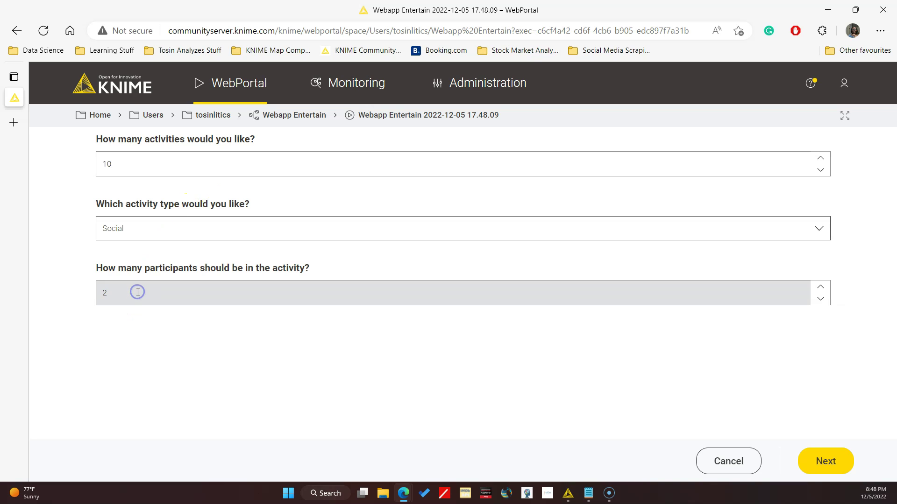
{"action": "left_click", "coordinate": [168, 293]}
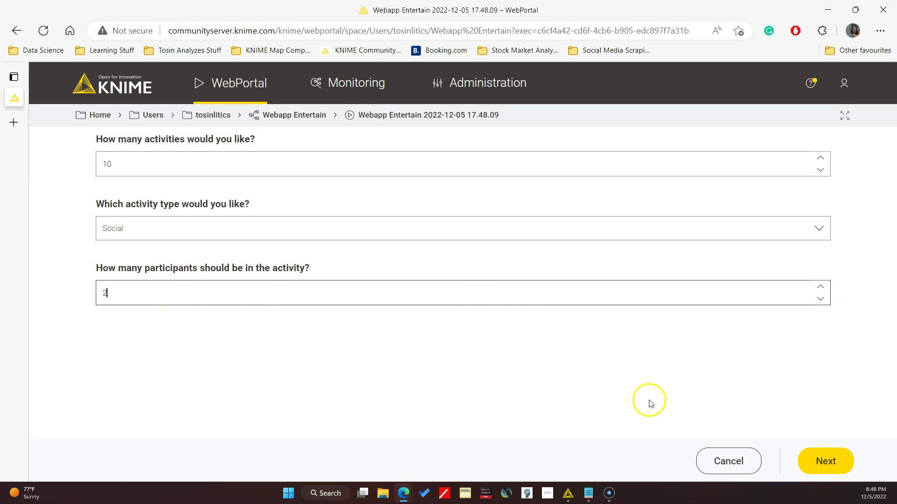
{"action": "left_click", "coordinate": [820, 460]}
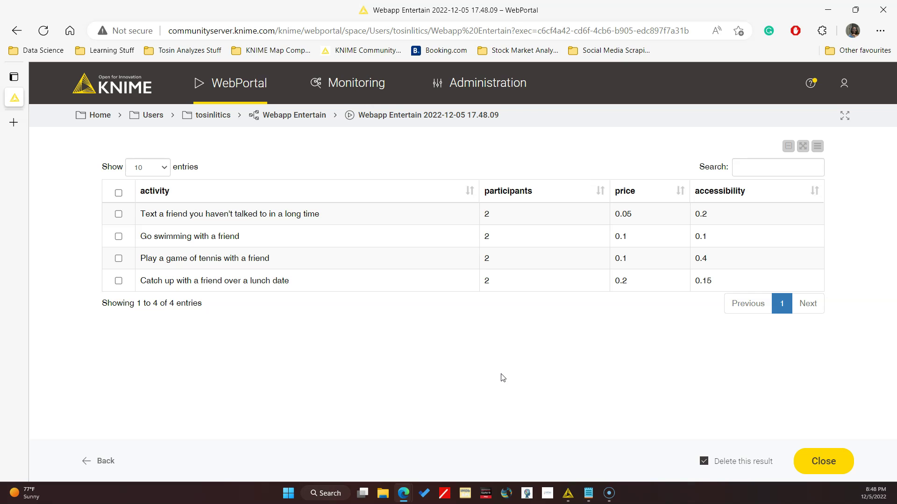
{"action": "left_click", "coordinate": [568, 493]}
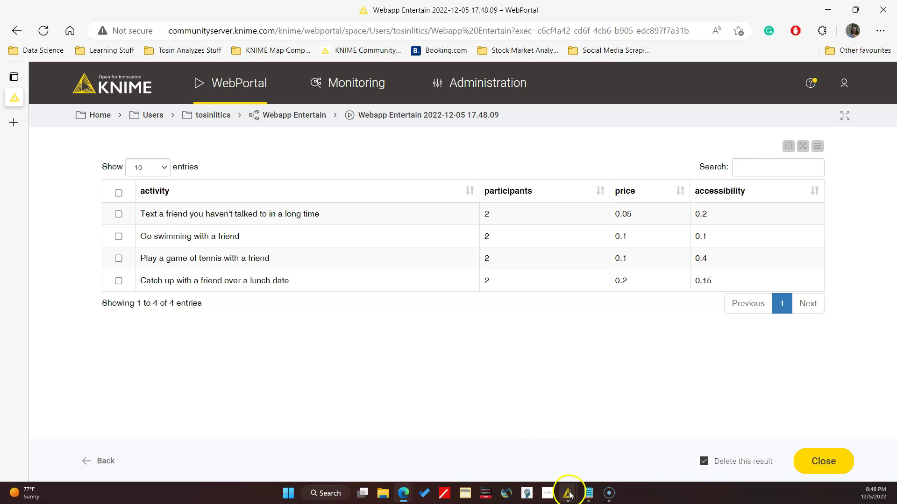
{"action": "left_click", "coordinate": [563, 451]}
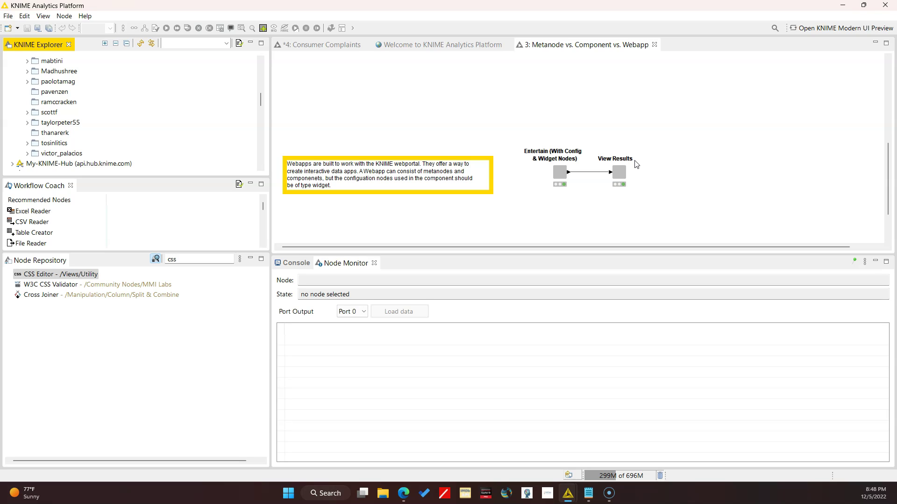
{"action": "scroll", "coordinate": [636, 114], "scroll_direction": "up", "scroll_amount": 3}
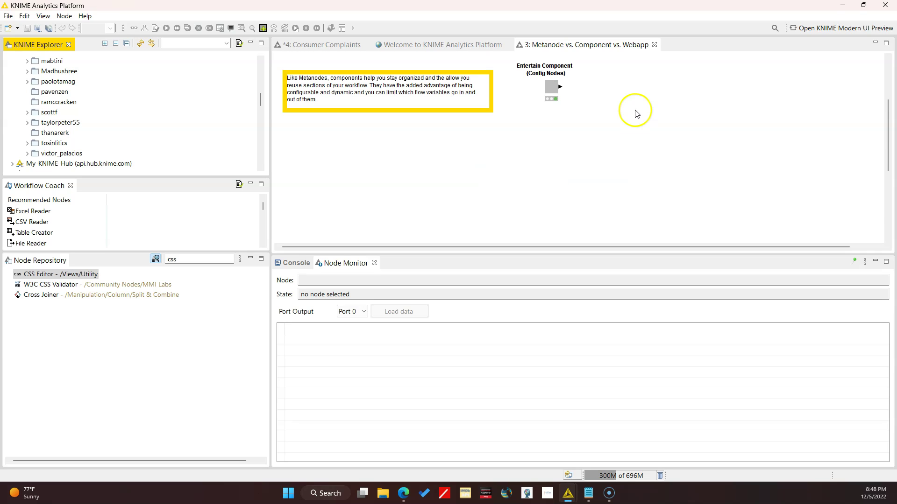
{"action": "double_click", "coordinate": [553, 95]}
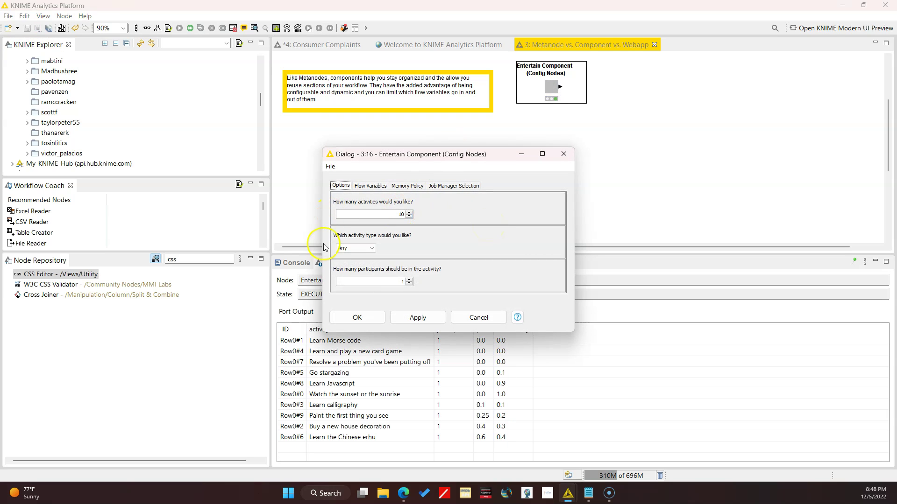
{"action": "left_click", "coordinate": [567, 153]}
{"action": "scroll", "coordinate": [558, 196], "scroll_direction": "down", "scroll_amount": 3}
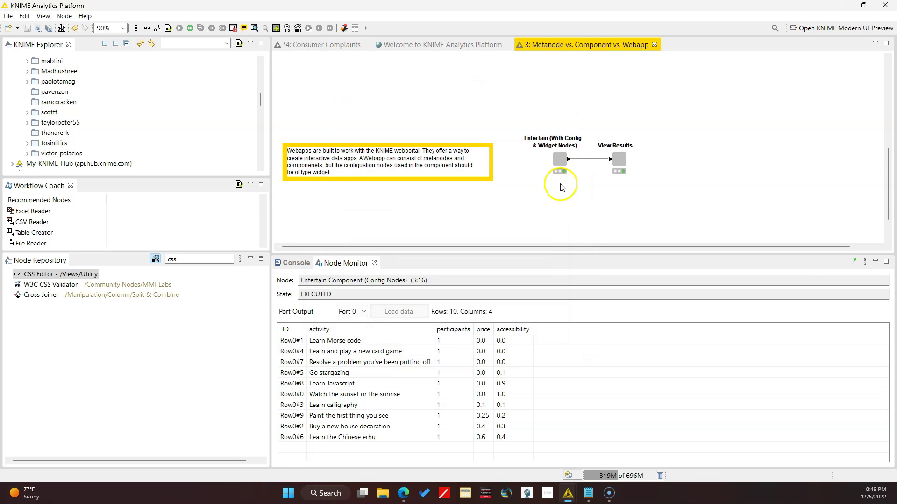
{"action": "left_click", "coordinate": [561, 161]}
{"action": "right_click", "coordinate": [561, 161]}
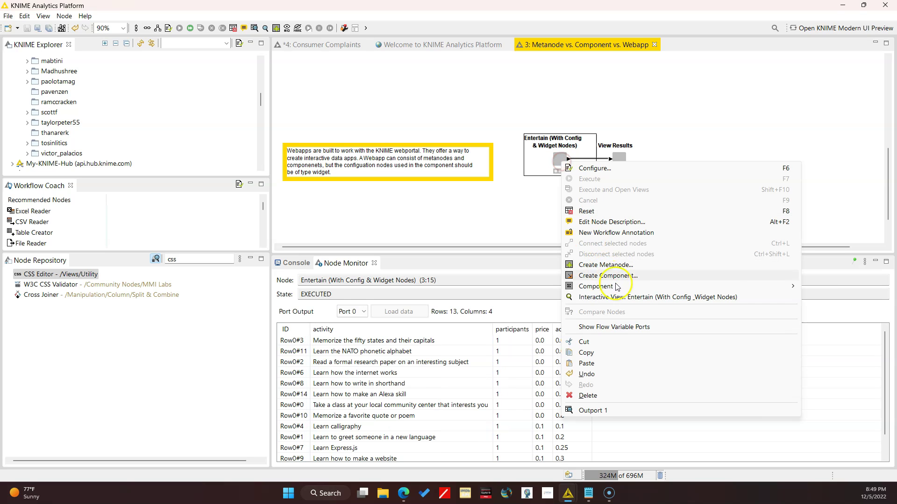
{"action": "left_click", "coordinate": [626, 297]}
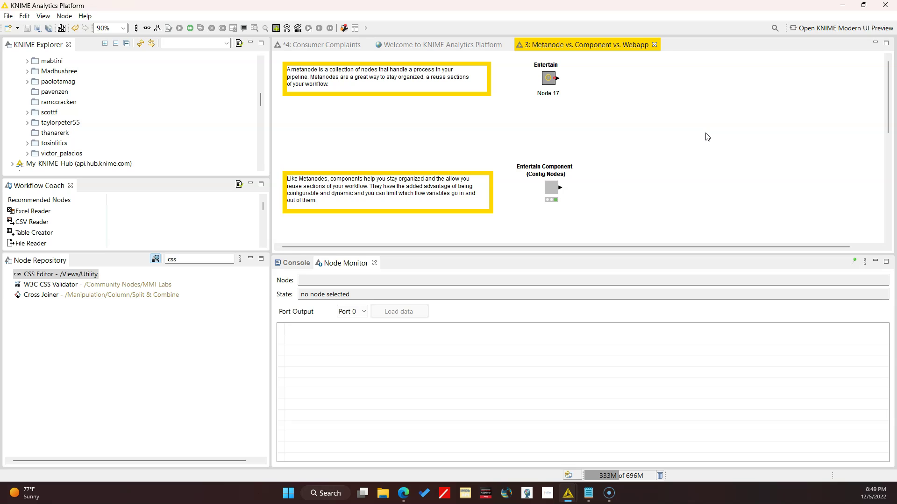
{"action": "scroll", "coordinate": [706, 137], "scroll_direction": "down", "scroll_amount": 5}
{"action": "left_click", "coordinate": [658, 146]}
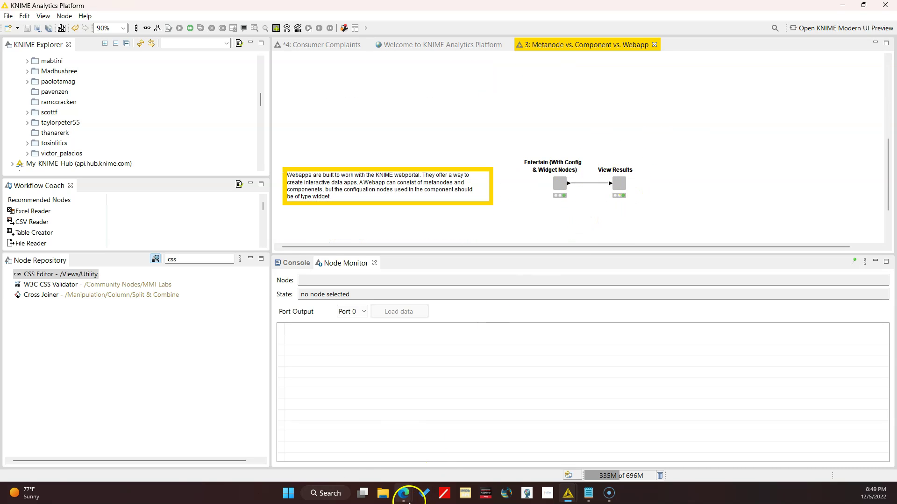
Step: Go back from the WebPortal results to the 10-activity Social form and resubmit it
{"action": "mouse_move", "coordinate": [403, 493]}
{"action": "left_click", "coordinate": [451, 451]}
{"action": "left_click", "coordinate": [100, 461]}
{"action": "left_click", "coordinate": [308, 348]}
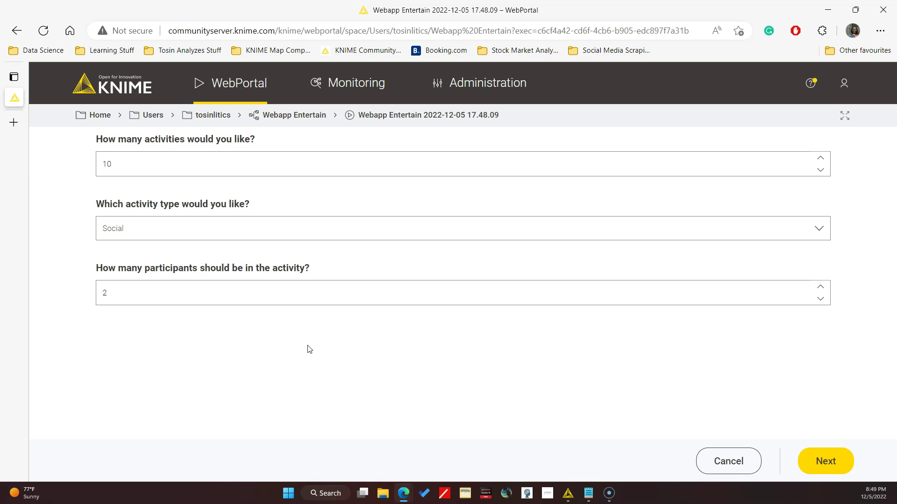
{"action": "left_click", "coordinate": [822, 467]}
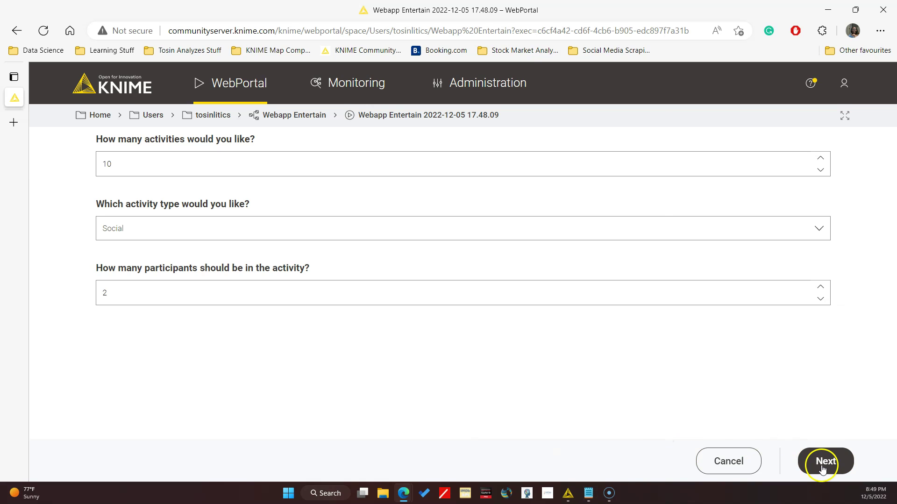